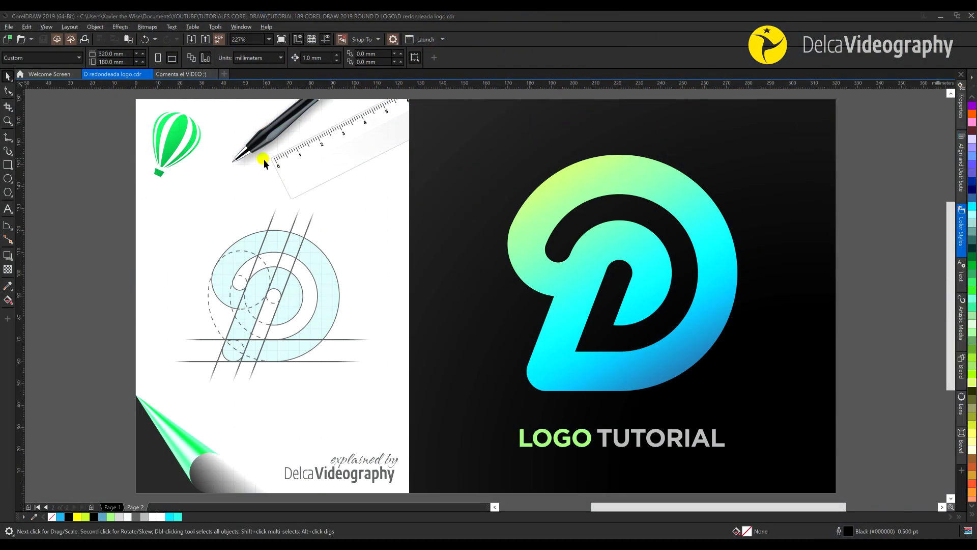
Switch to the blank Comenta el VIDEO document and check that snapping to objects and page is enabled.
left_click(180, 75)
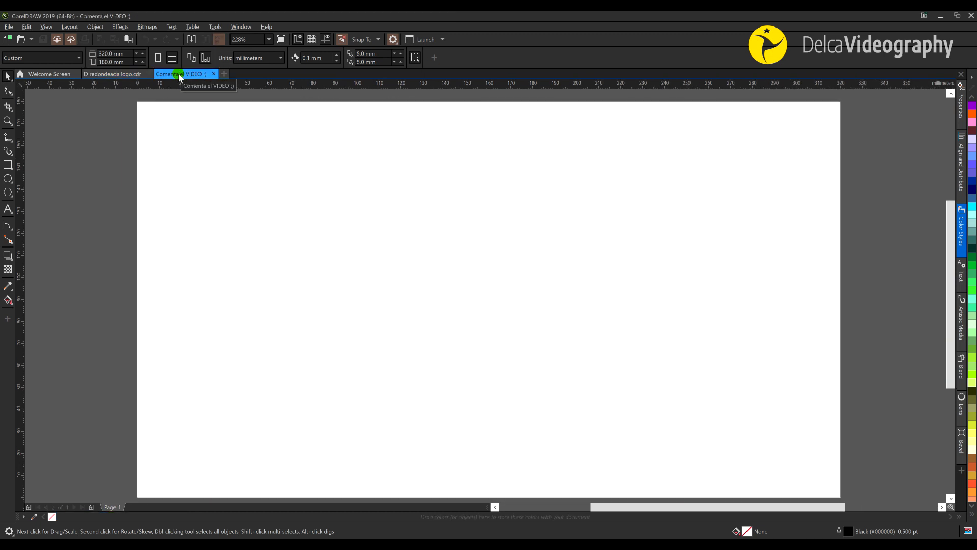
left_click(373, 42)
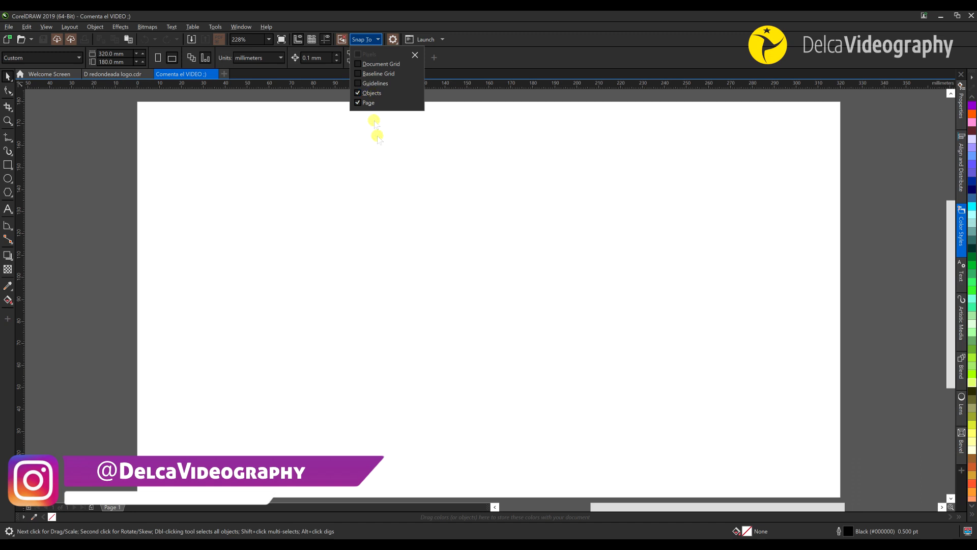
left_click(361, 74)
left_click(378, 246)
Set the horizontal and vertical duplicate distances to 0 mm so that copies land directly on their originals.
type("0")
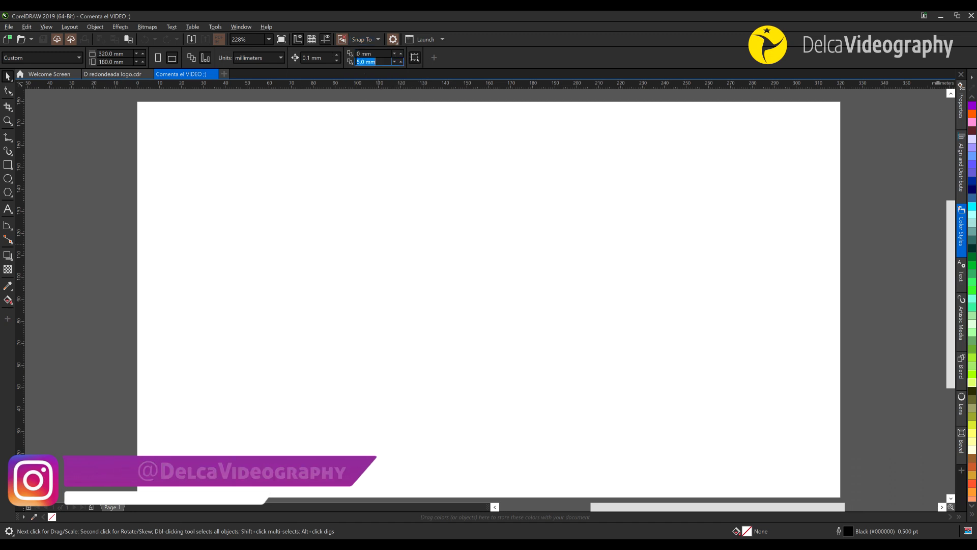
key("Tab")
type("0")
key("Return")
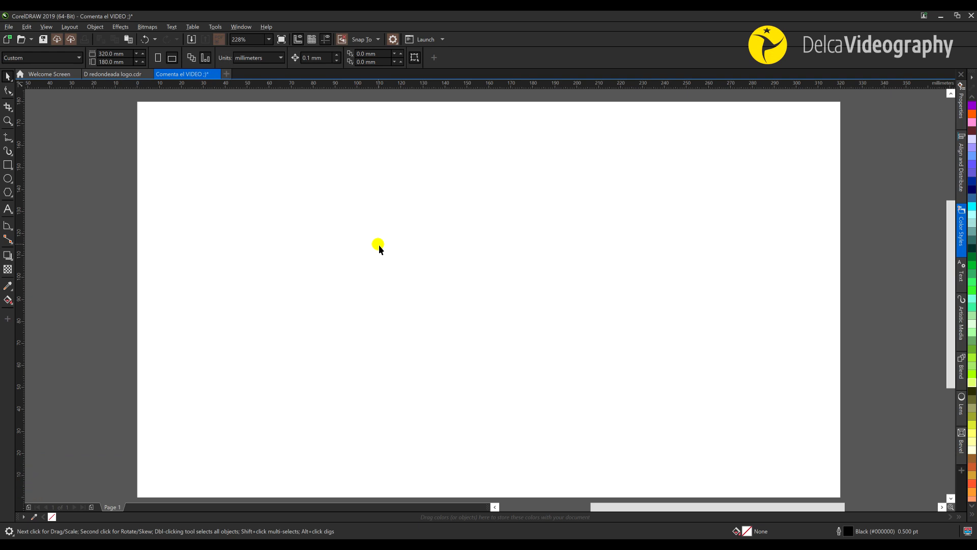
Draw a circle about 9 mm wide near the page centre and set its diameter to 6 mm.
left_click(8, 182)
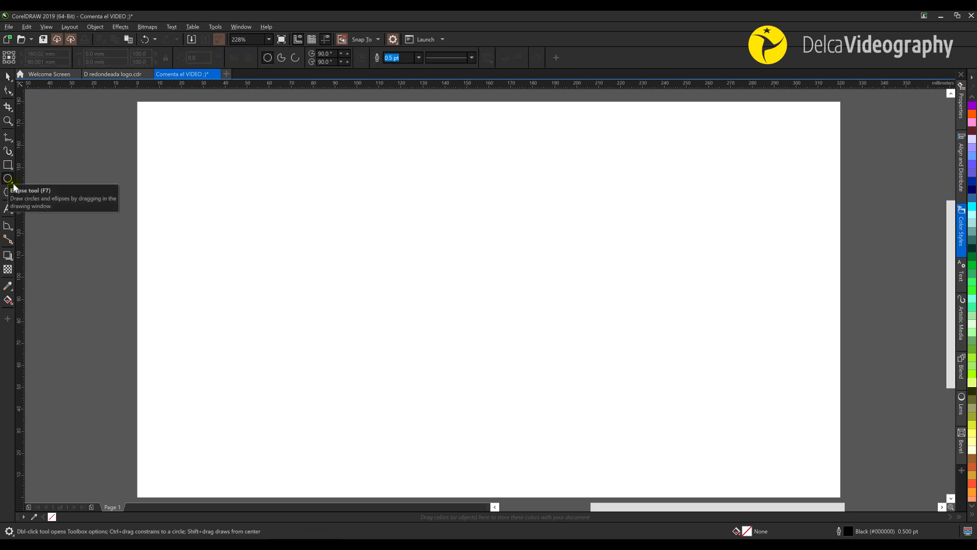
left_click_drag(482, 289, 504, 304)
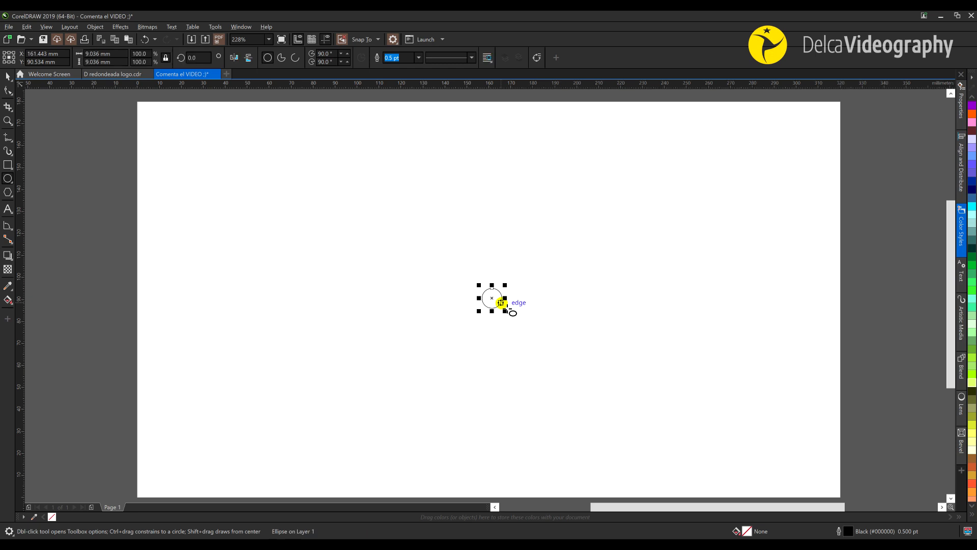
left_click(98, 55)
key("Return")
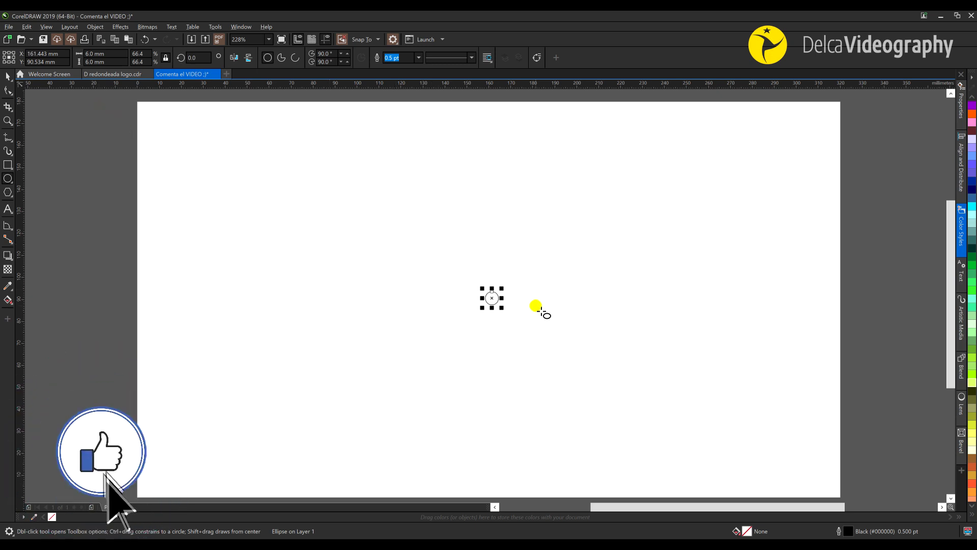
Duplicate the small circle in place and set the copy's diameter to 24 mm, keeping both concentric.
left_click(29, 25)
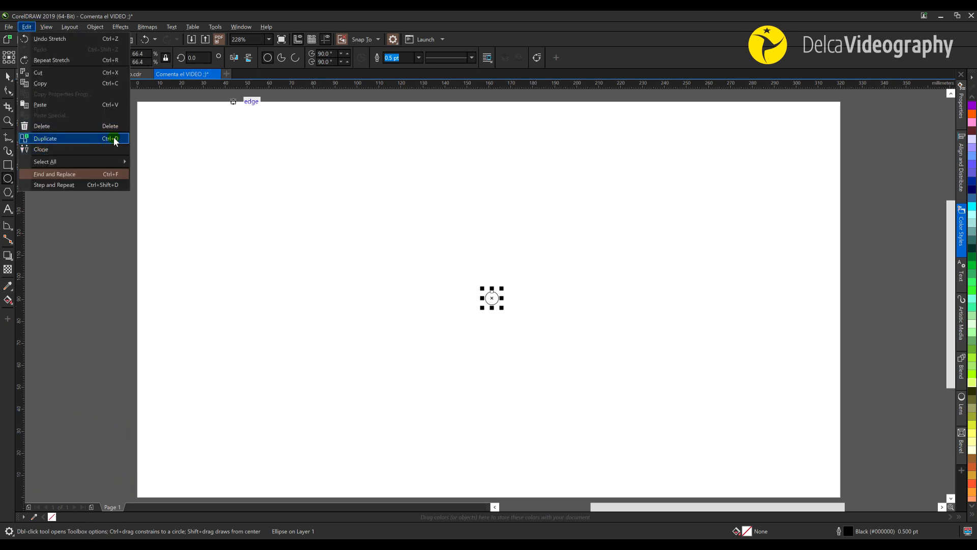
left_click(55, 138)
key("space")
double_click(91, 53)
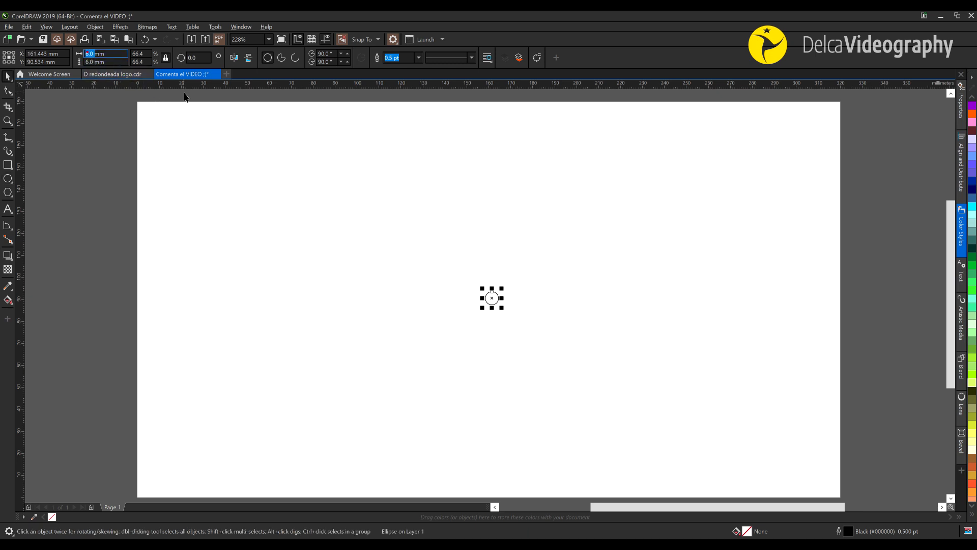
type("24")
key("Return")
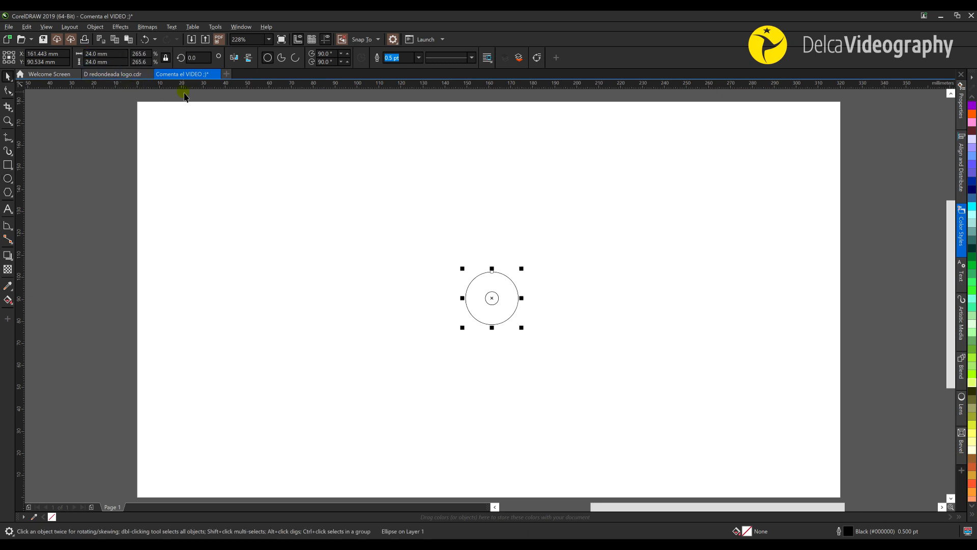
Add two more concentric duplicates of the circle, with diameters of 36 mm and 54 mm.
key("Escape")
type("36")
key("Return")
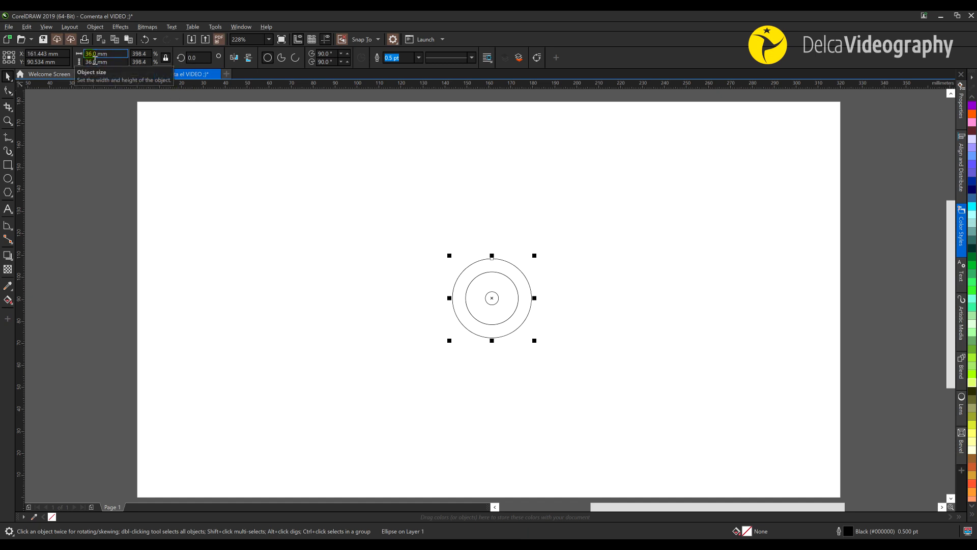
key("Escape")
left_click(473, 269)
key("Return")
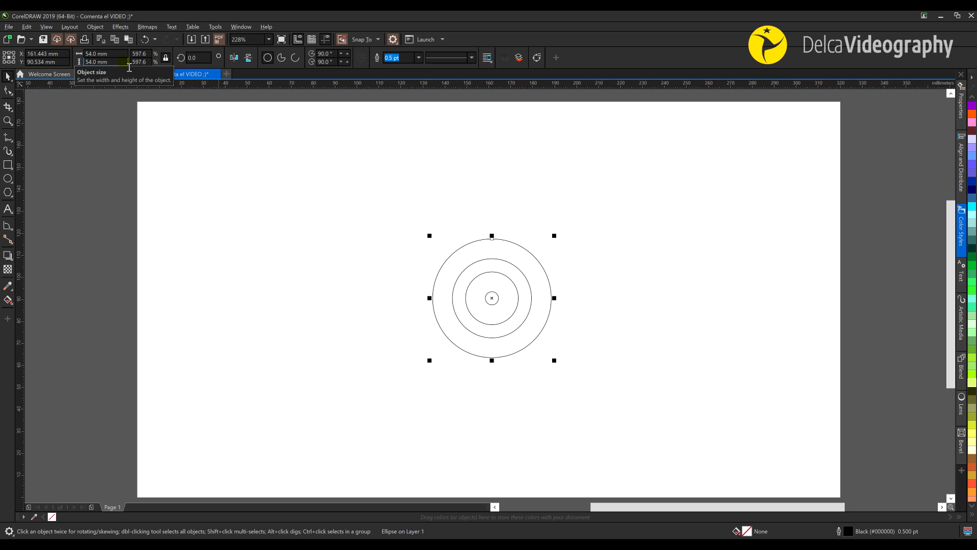
Copy the 6 mm and 24 mm circles leftward, snapping the larger copy's right quadrant to the central 6 mm circle's left quadrant.
key("z")
left_click_drag(351, 179, 583, 380)
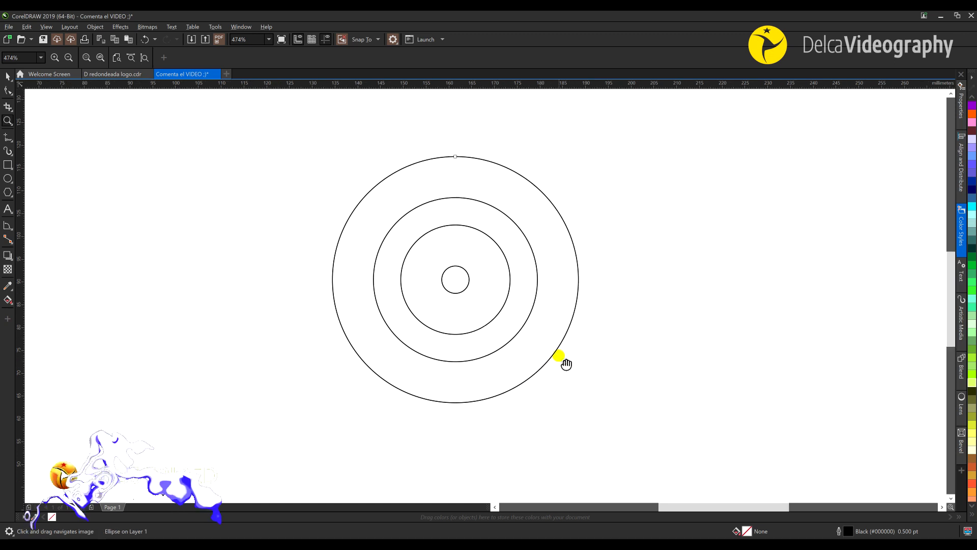
key("space")
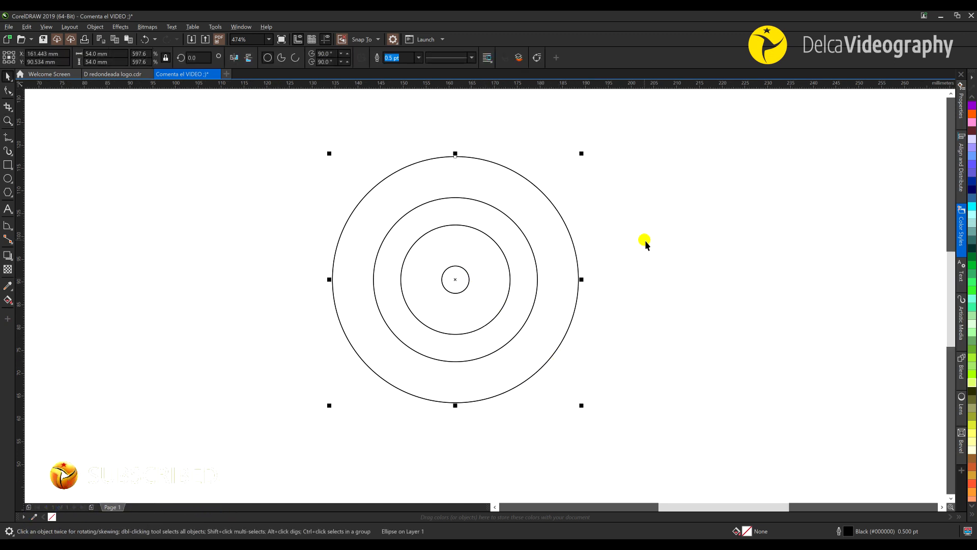
left_click(644, 239)
left_click(468, 277)
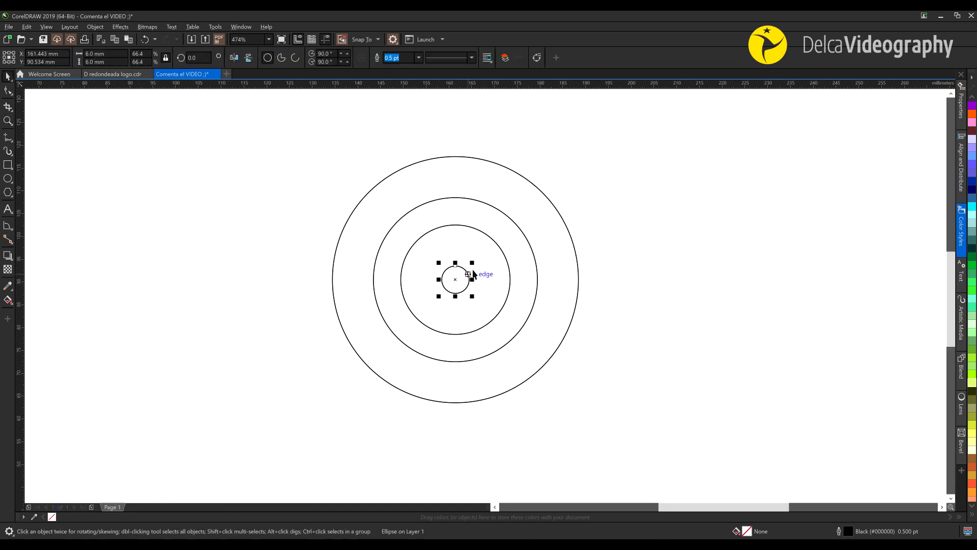
left_click(492, 240, "shift")
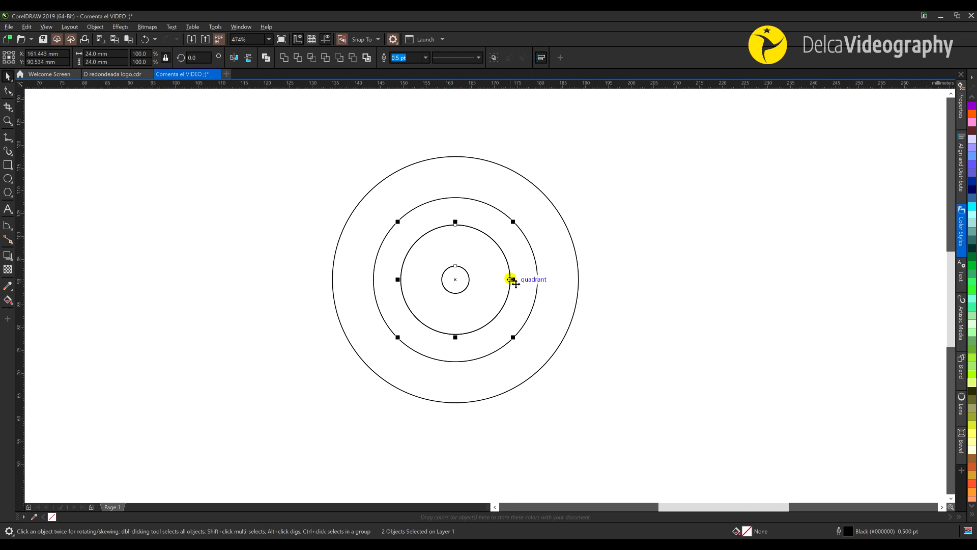
left_click_drag(510, 279, 442, 279)
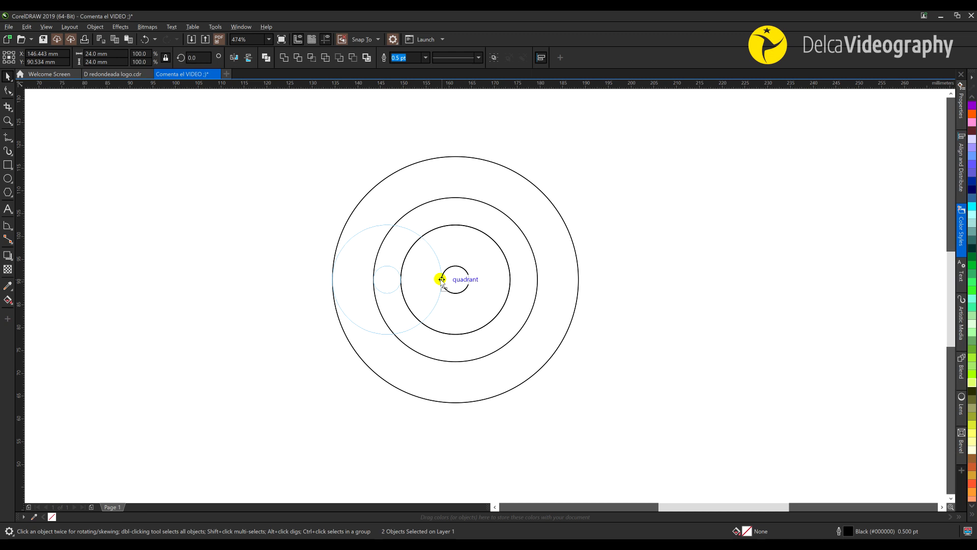
left_click_drag(442, 279, 442, 279)
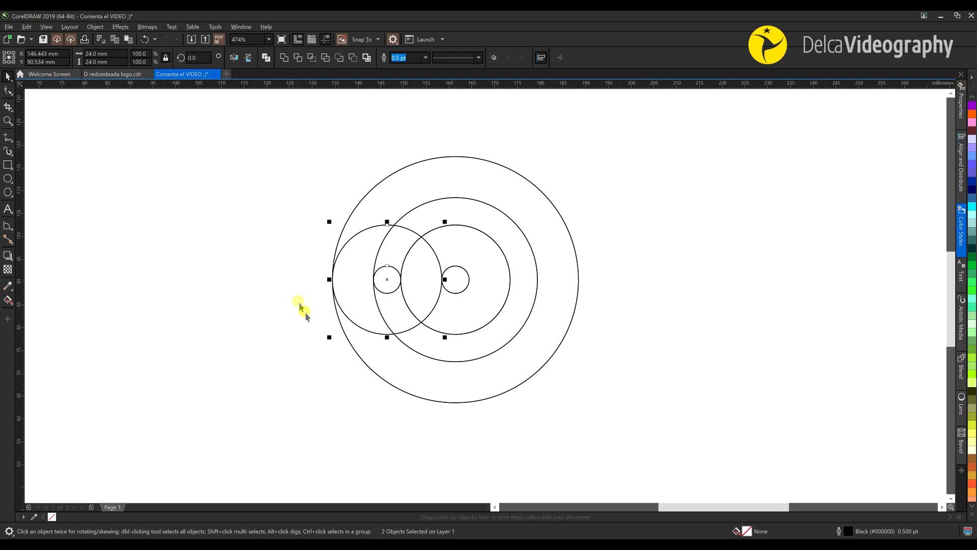
left_click(253, 268)
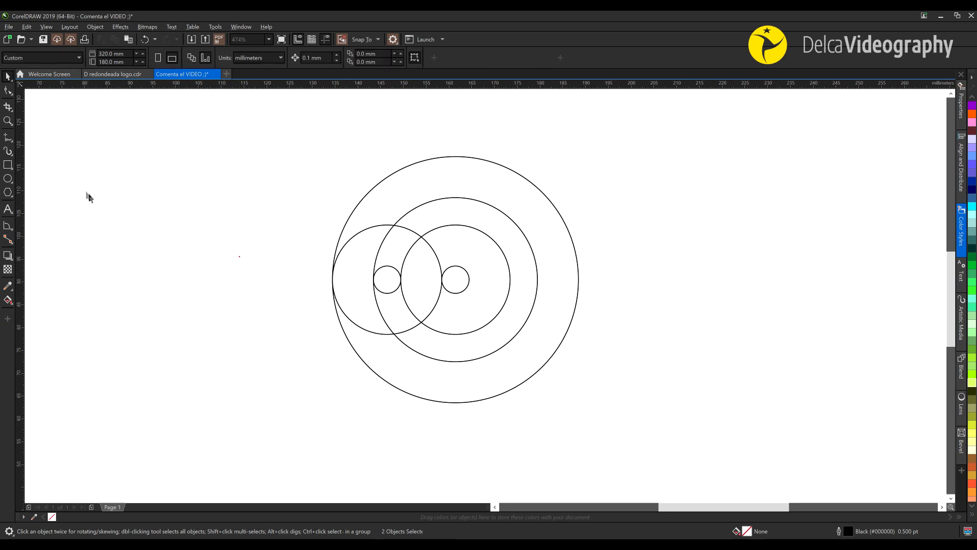
Draw a vertical line about 70 mm long and snap its midpoint to the left quadrant of the central 24 mm circle.
left_click(7, 137)
left_click(244, 119)
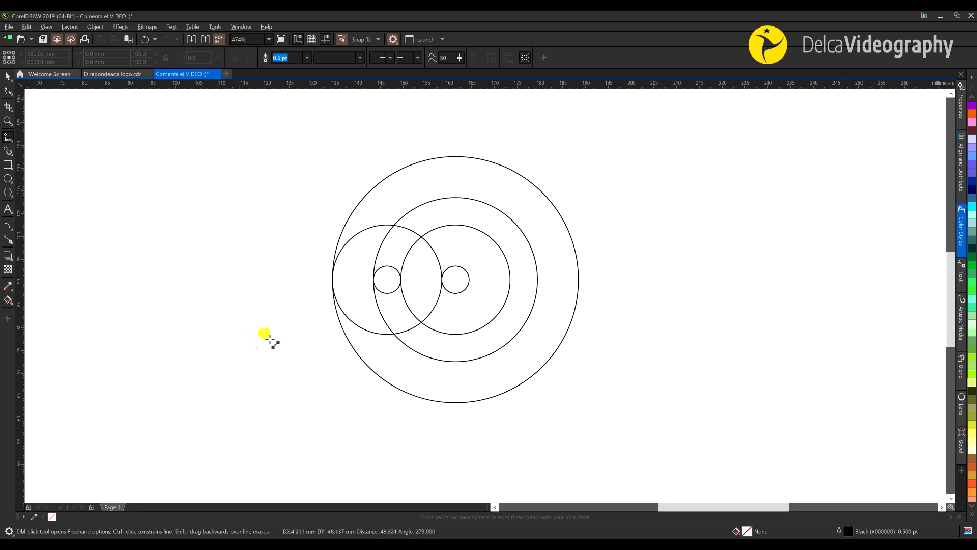
left_click(244, 438)
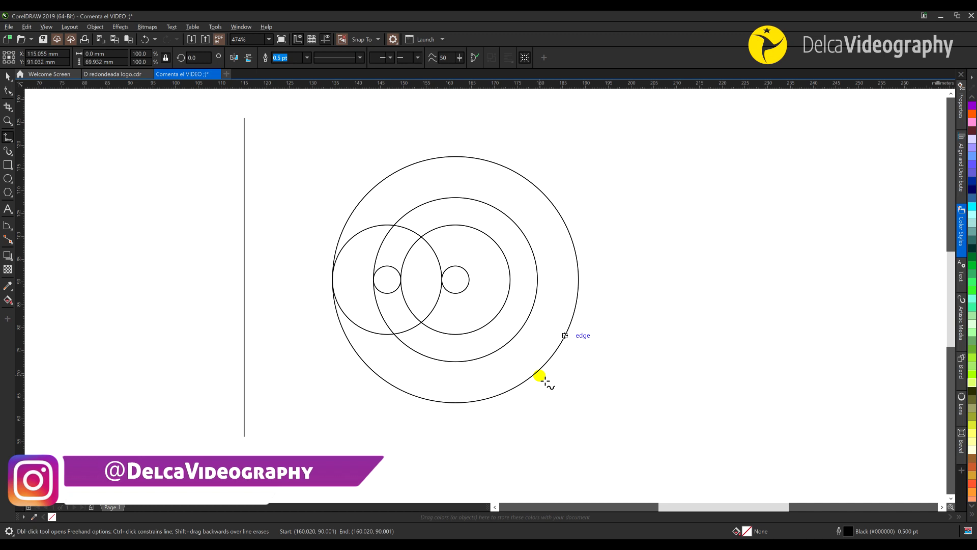
key("space")
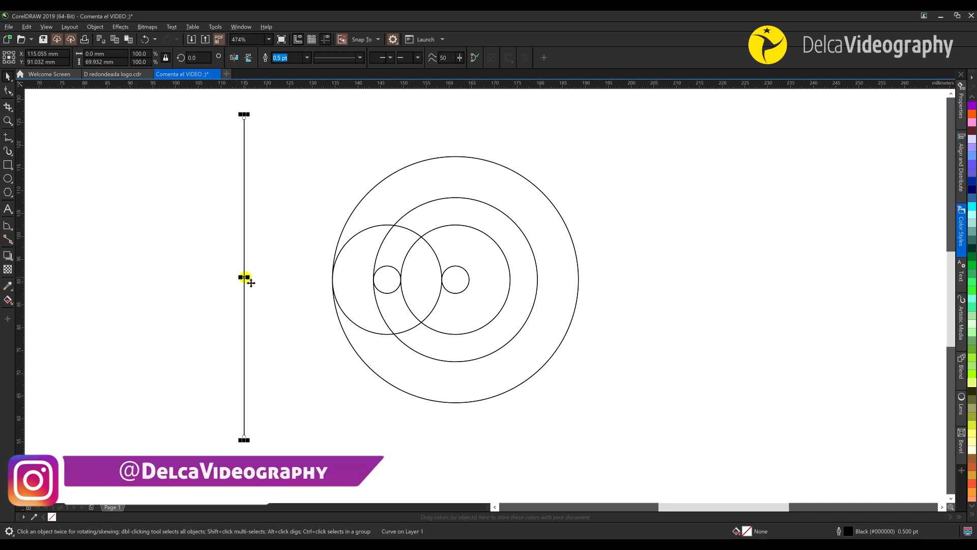
key("Escape")
left_click_drag(249, 284, 401, 279)
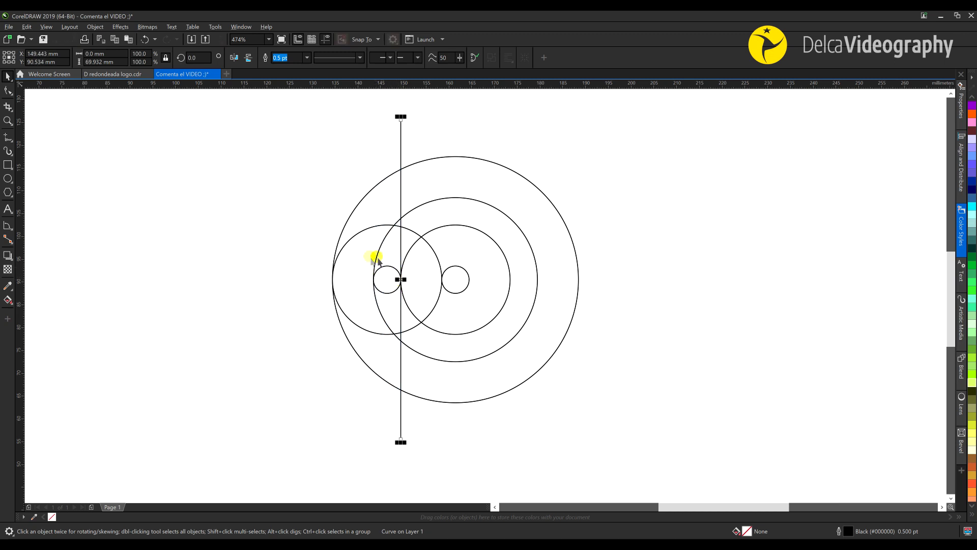
left_click(296, 218)
Copy the vertical line twice, placing the copies tangent to the left and right sides of the central 6 mm circle.
left_click(401, 186)
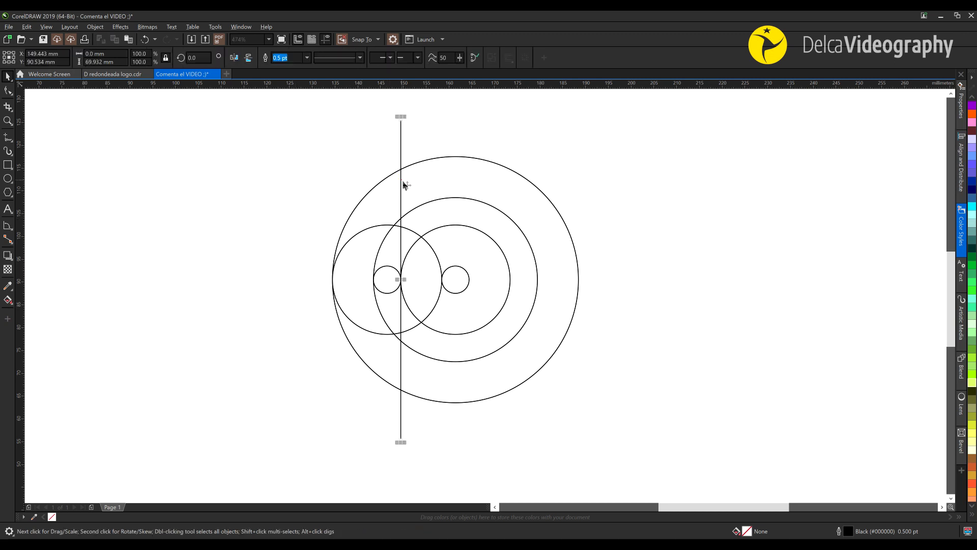
left_click(401, 279)
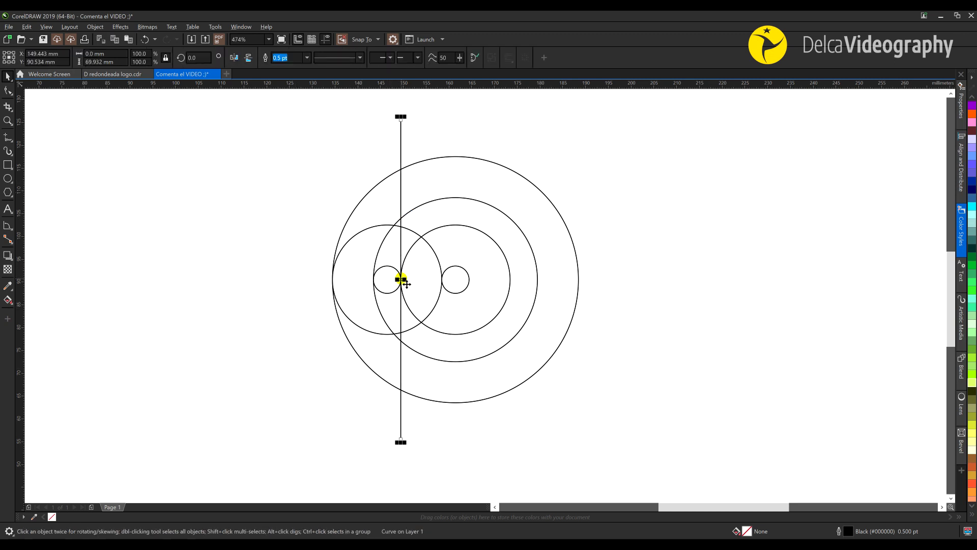
left_click_drag(401, 279, 442, 280)
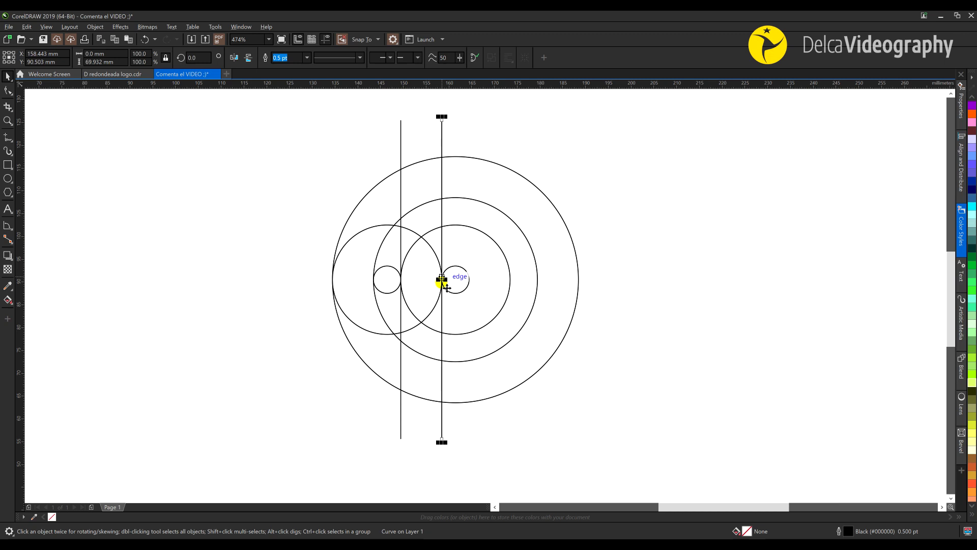
left_click_drag(442, 281, 469, 280)
left_click(367, 130)
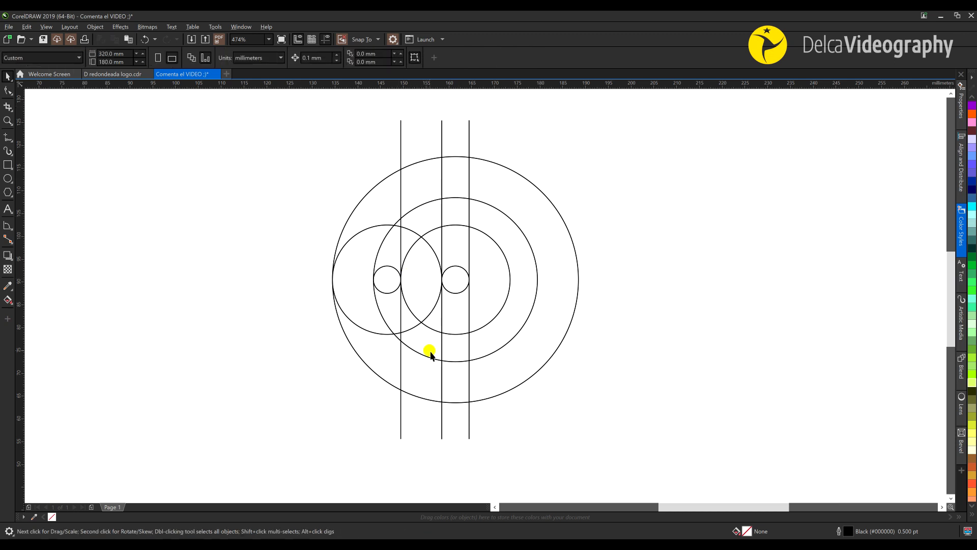
Select all the circles and vertical lines and rotate them together by -21 degrees.
mouse_move(253, 104)
left_mouse_down()
mouse_move(600, 414)
mouse_move(626, 460)
mouse_move(581, 391)
left_mouse_up()
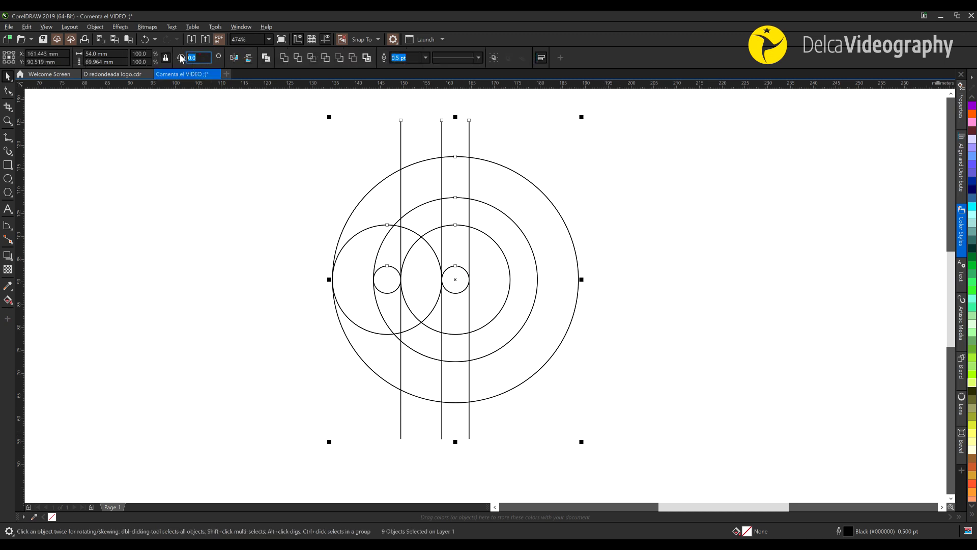
type("-21")
key("Return")
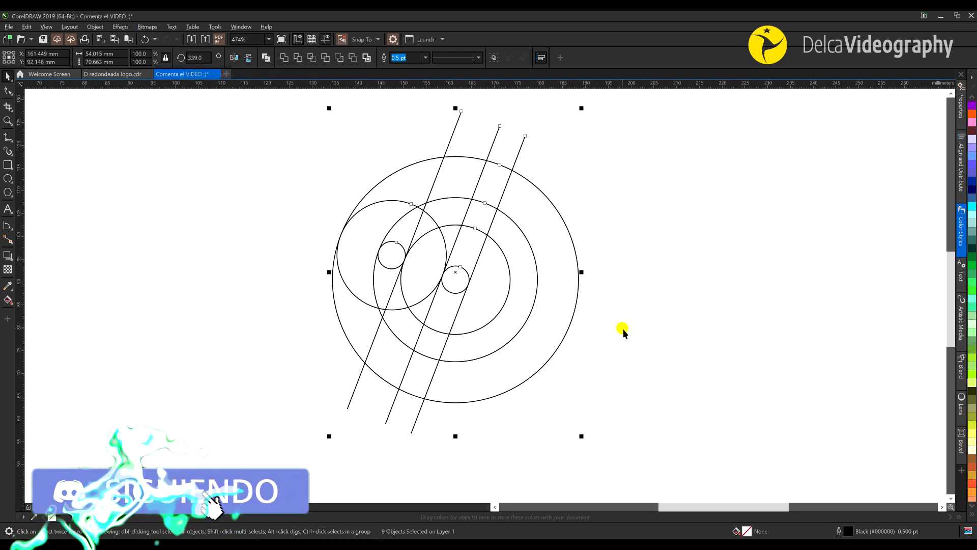
left_click(246, 257)
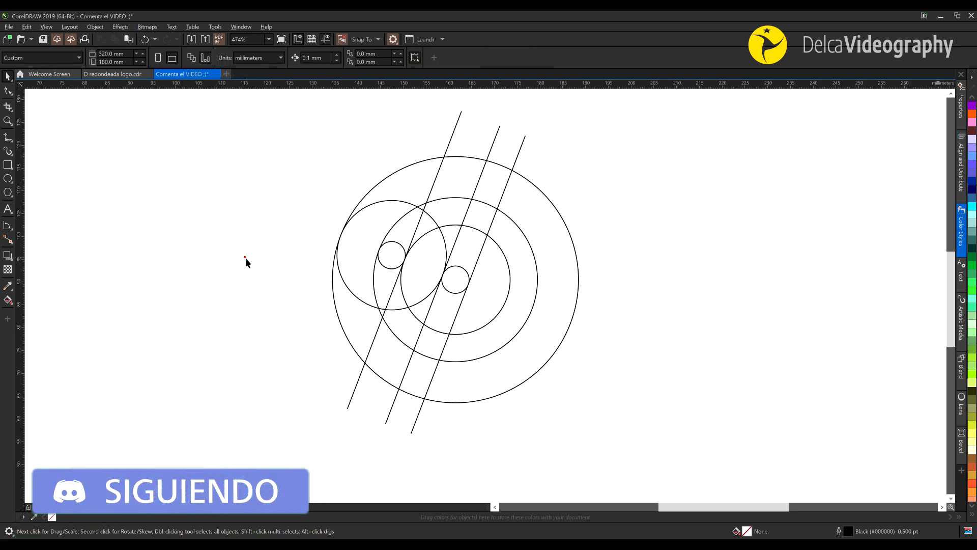
Draw a horizontal line about 99 mm long and snap its midpoint to the bottom quadrant of the 36 mm circle.
left_click_drag(245, 257, 238, 256)
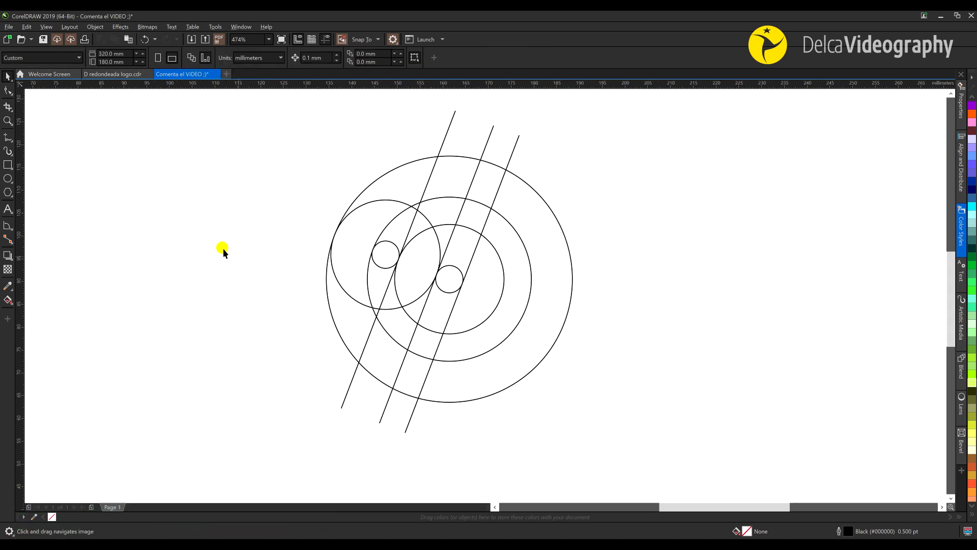
left_click(6, 138)
left_click(136, 382)
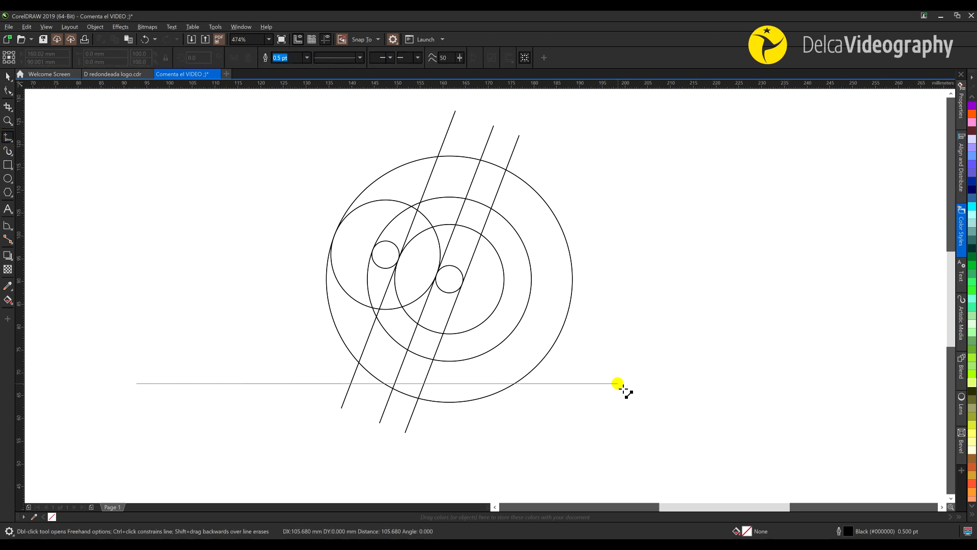
left_click(590, 382)
key("space")
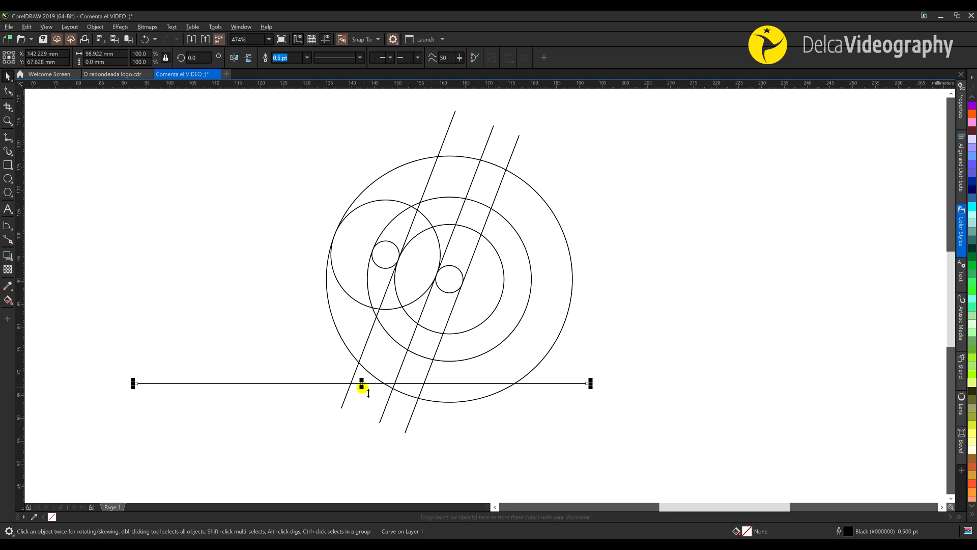
left_click_drag(377, 383, 449, 361)
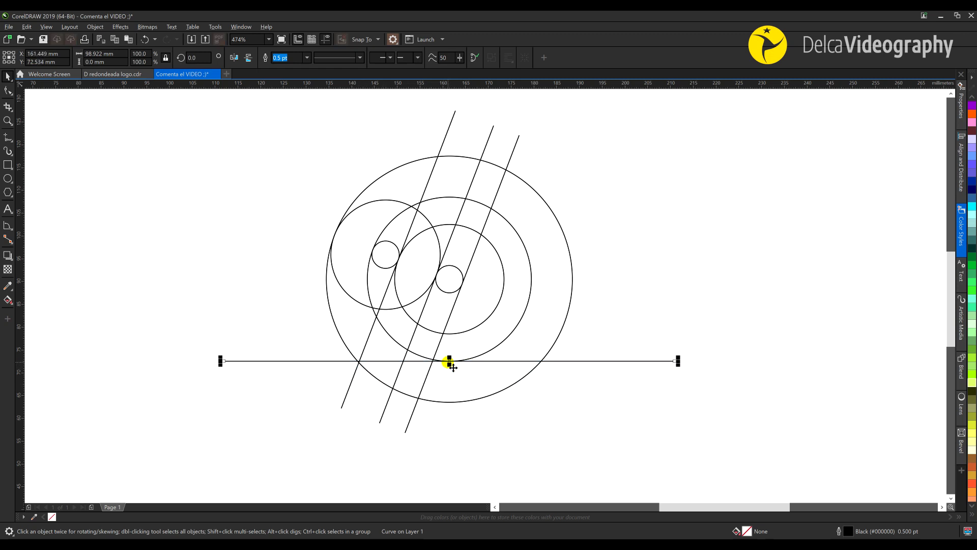
left_click(551, 402)
Copy the horizontal line straight down so that it touches the bottom quadrant of the outer 54 mm circle.
left_click(561, 364)
left_click(456, 360)
left_click_drag(450, 362, 450, 402)
key("Escape")
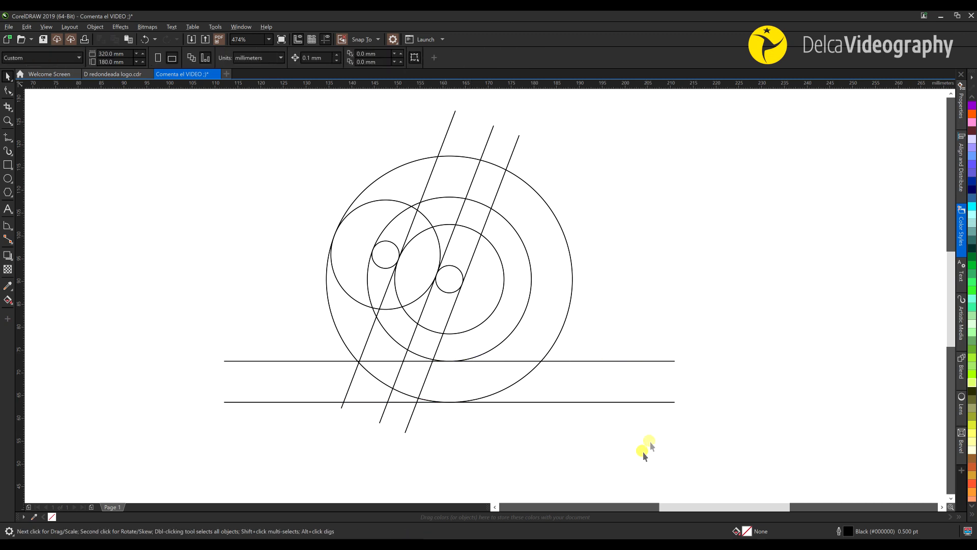
Smart Fill the outer ring in cyan #27DBDB without an outline, from the left circle's overlap around to the ring's base.
left_click_drag(529, 438, 450, 443)
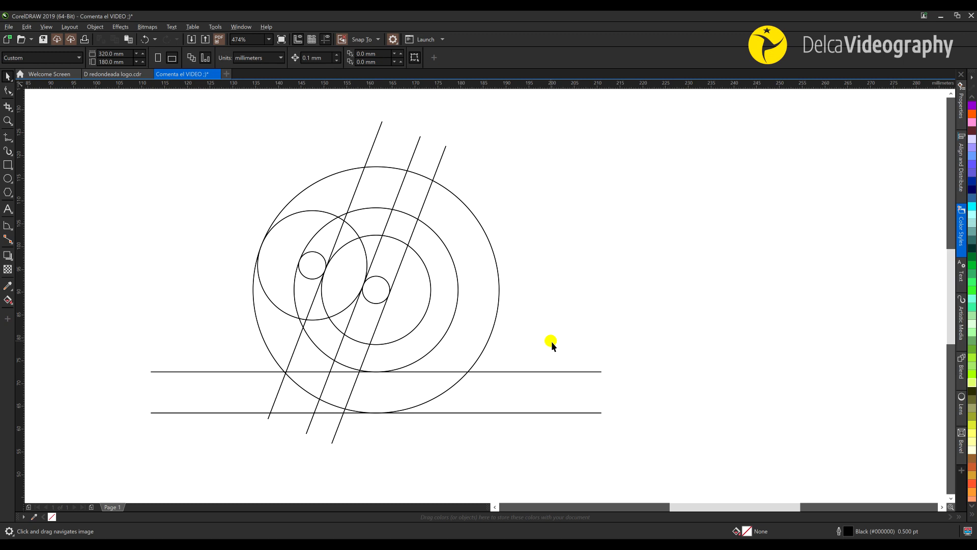
left_click(7, 301)
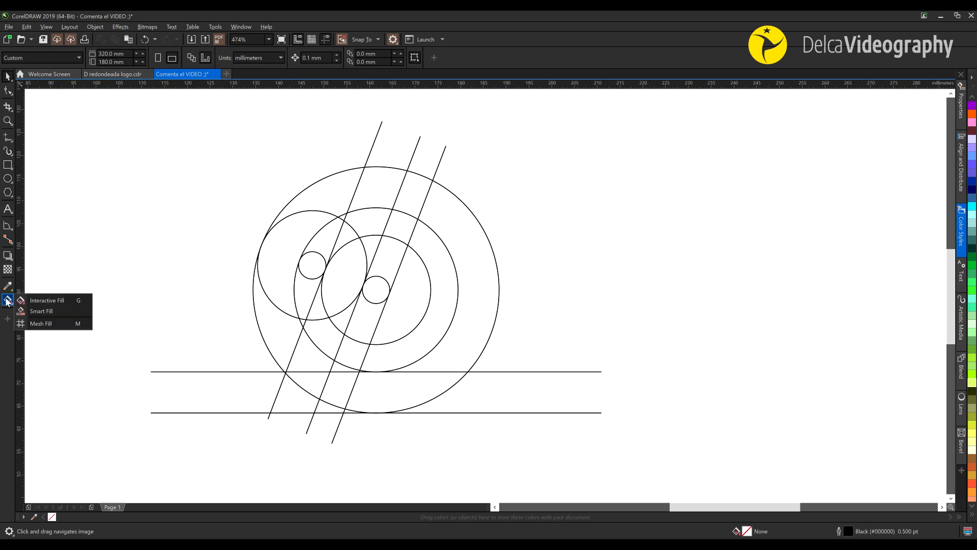
left_click(37, 312)
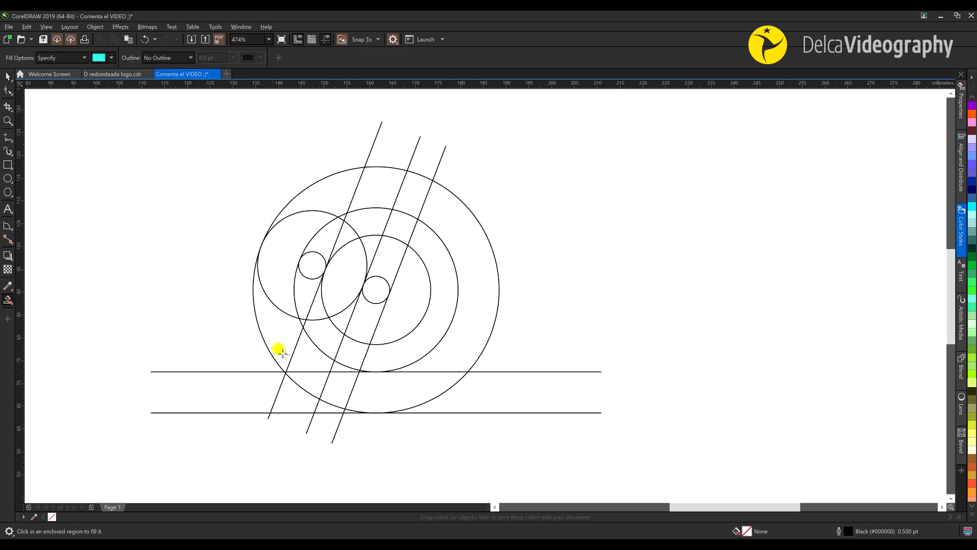
mouse_move(291, 261)
left_mouse_down()
mouse_move(334, 198)
mouse_move(392, 189)
mouse_move(419, 193)
mouse_move(469, 240)
left_mouse_up()
mouse_move(462, 351)
left_mouse_down()
mouse_move(421, 393)
mouse_move(416, 385)
left_mouse_up()
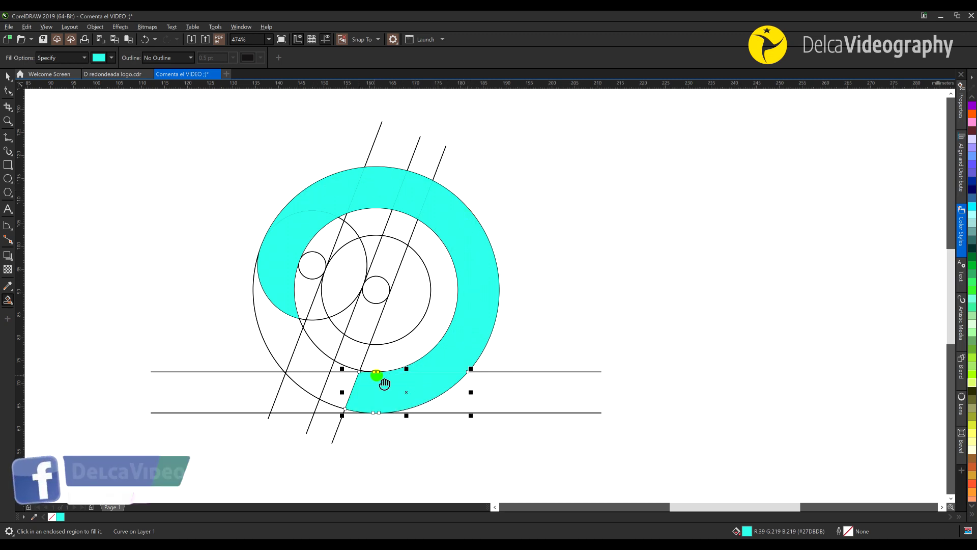
Fill the foot, the slanted stem between the first two guide lines, and the adjoining left-circle regions with the same cyan.
left_click_drag(334, 366, 375, 349)
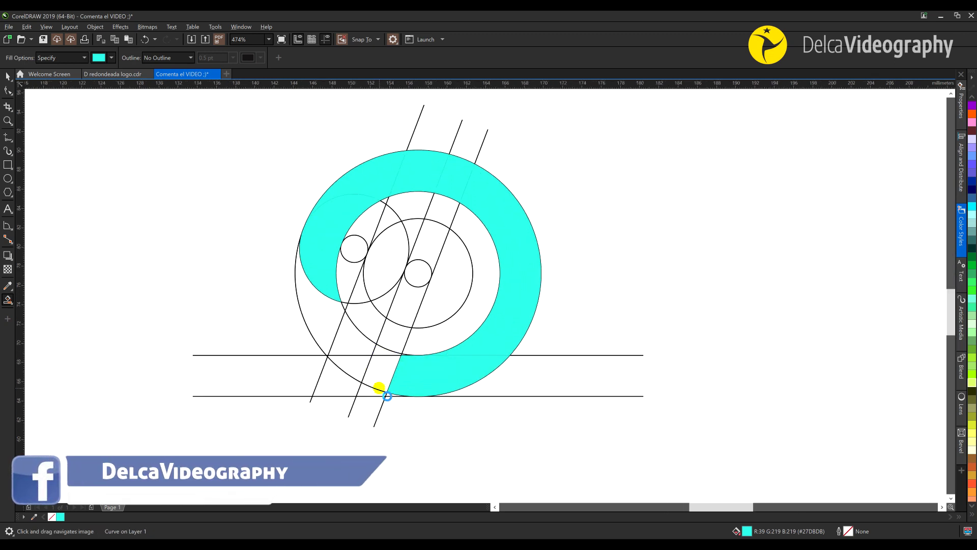
scroll(383, 389, "up", 3)
left_click(378, 401)
left_click(382, 356)
left_click(321, 374)
left_click(335, 350)
left_click(345, 298)
left_click_drag(355, 275, 343, 377)
left_click(327, 343)
left_click(305, 287)
left_click(328, 303)
left_click_drag(364, 262, 349, 316)
left_click(349, 316)
left_click(366, 376)
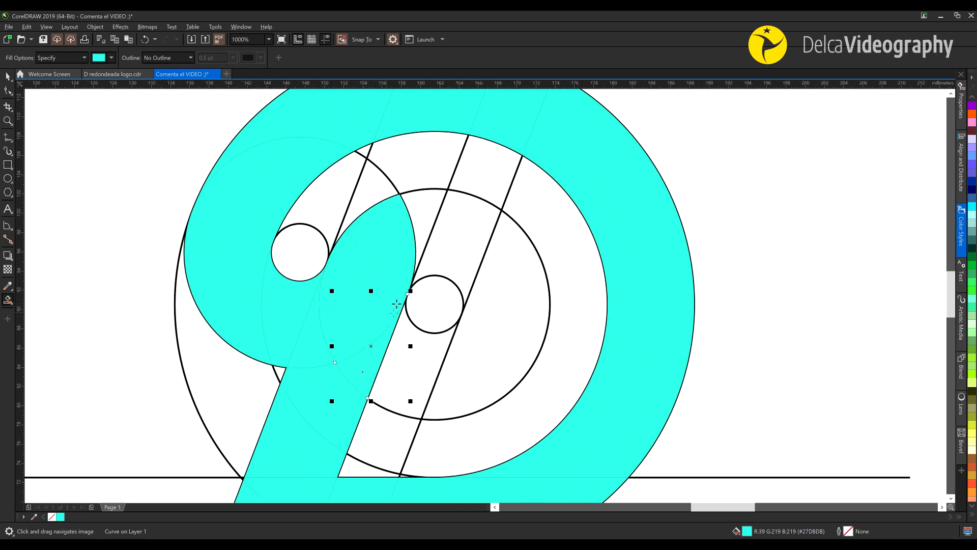
Fill the remaining regions of the inner 24 mm circle around the small central circle with cyan, leaving the stem gap empty.
left_click(434, 220)
left_click(475, 236)
left_click(482, 316)
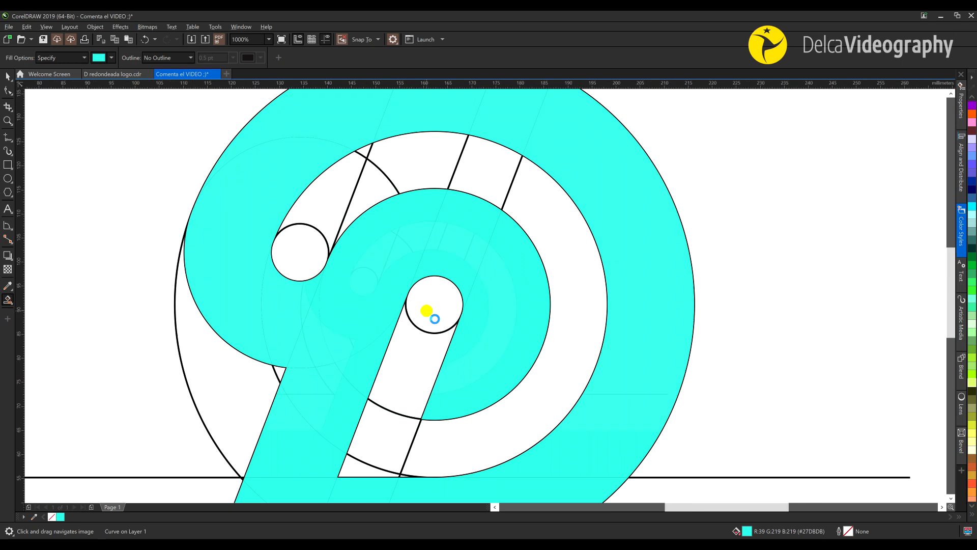
Examine the whole filled D shape against its construction circles and guide lines.
scroll(431, 314, "down", 3)
key("space")
key("Escape")
key("z")
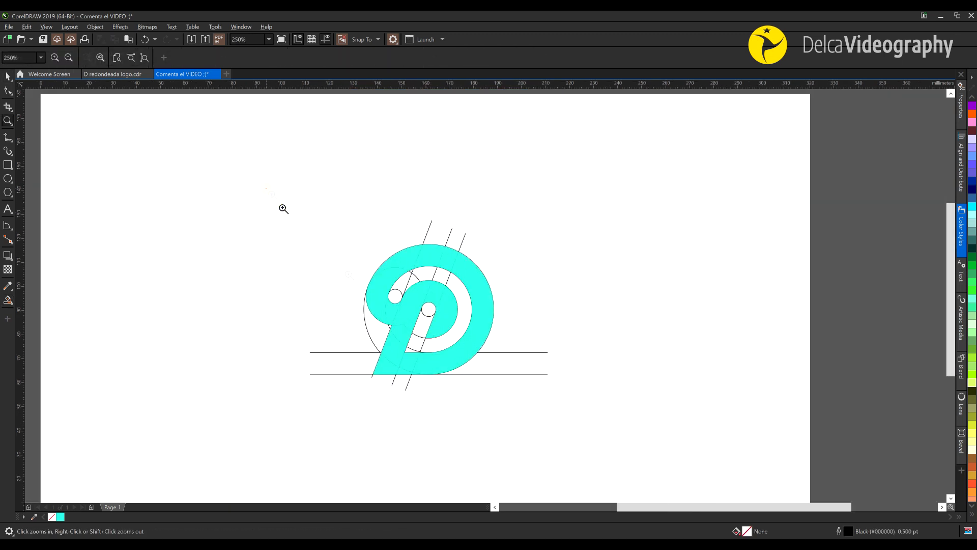
left_click(568, 423)
key("h")
left_click_drag(576, 421, 448, 390)
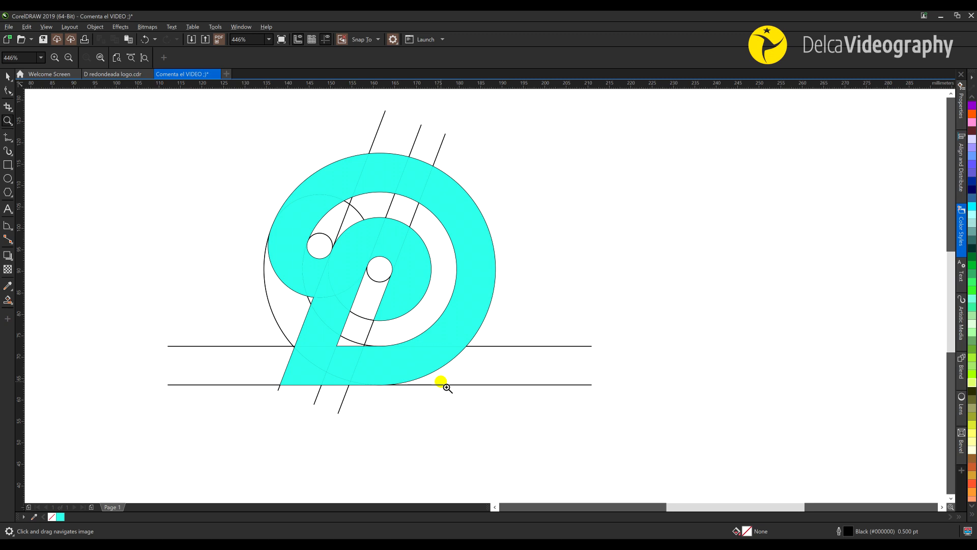
scroll(447, 388, "down", 4)
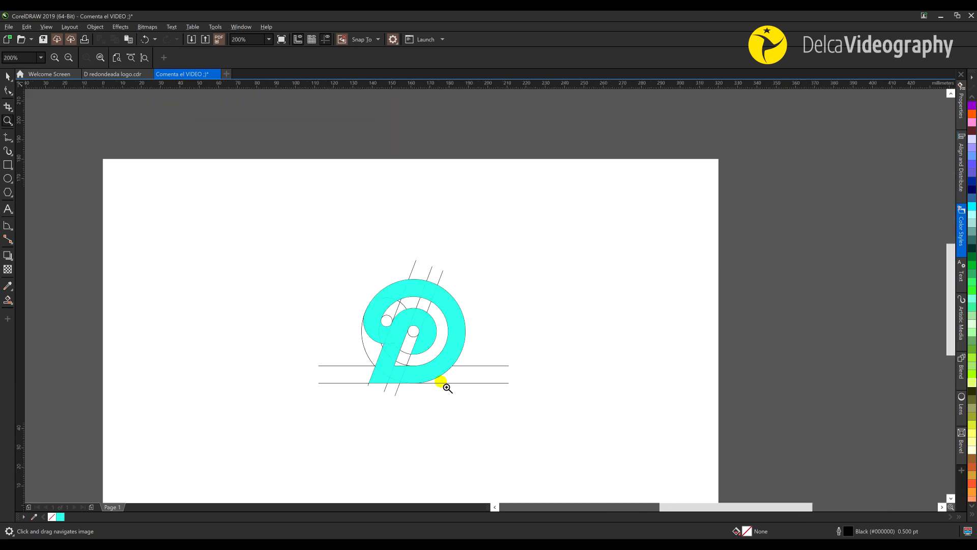
scroll(447, 388, "up", 4)
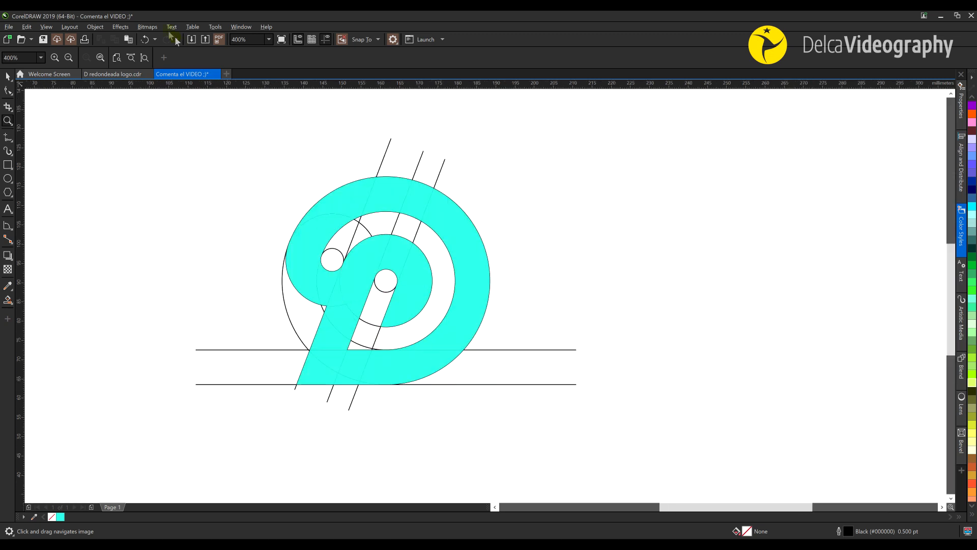
Open the object list and examine which Layer 1 curves are filled pieces and which are construction lines or circles.
left_click(96, 27)
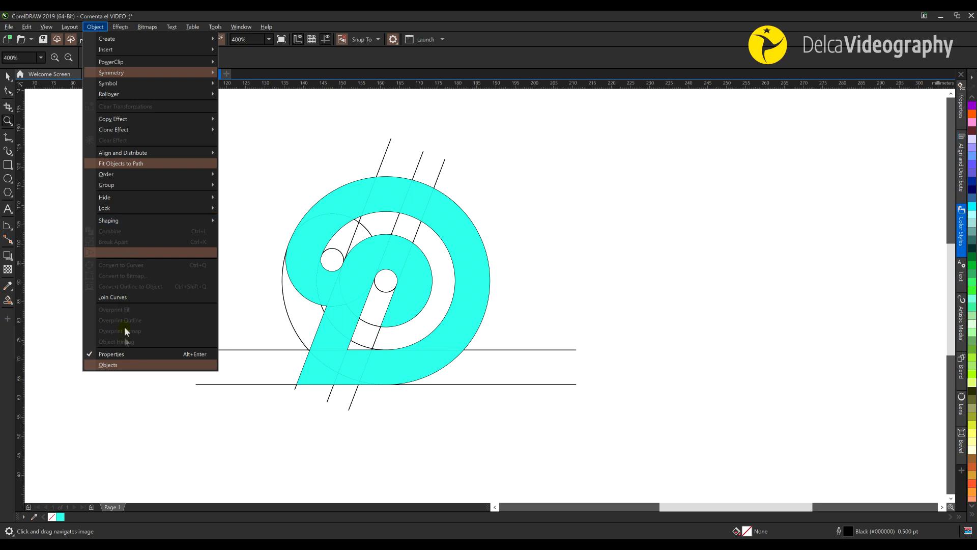
left_click(120, 365)
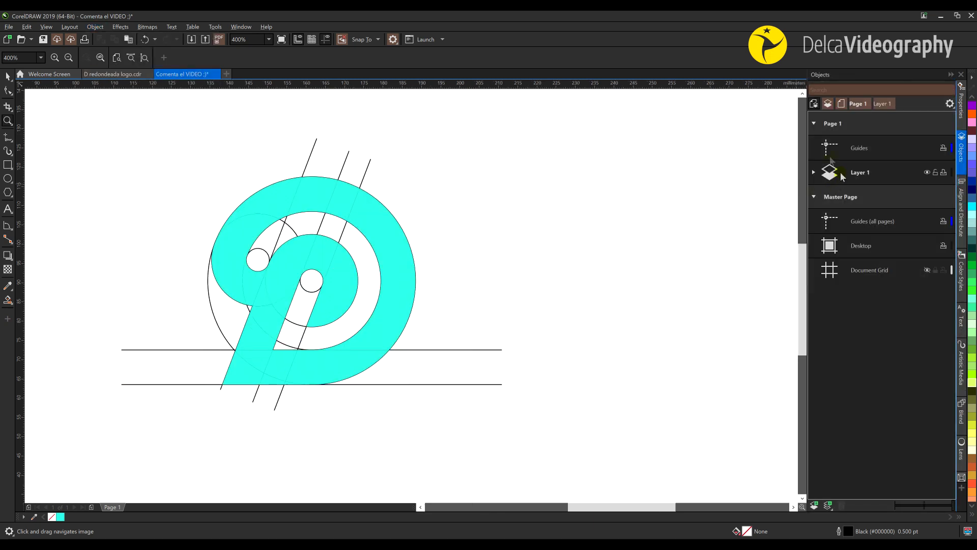
left_click(11, 79)
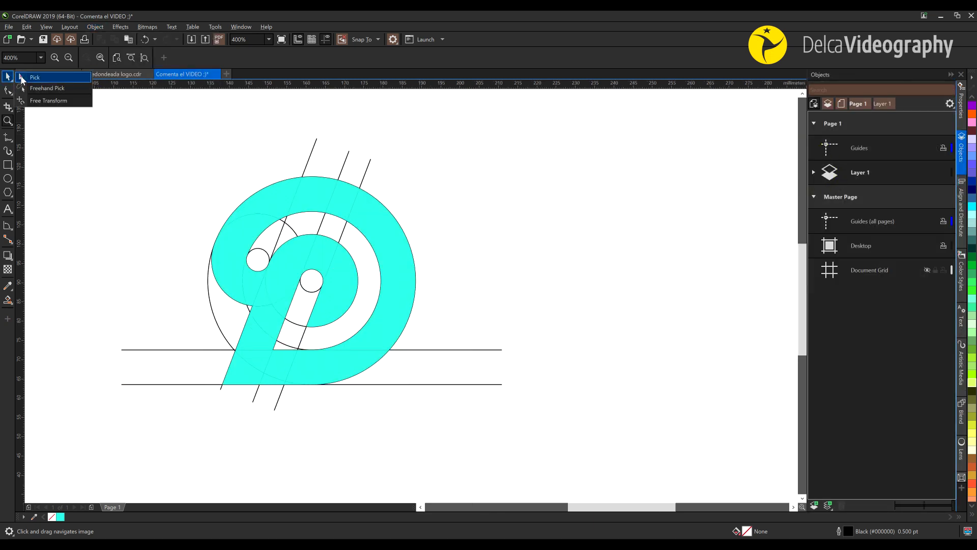
left_click(21, 77)
left_click(360, 213)
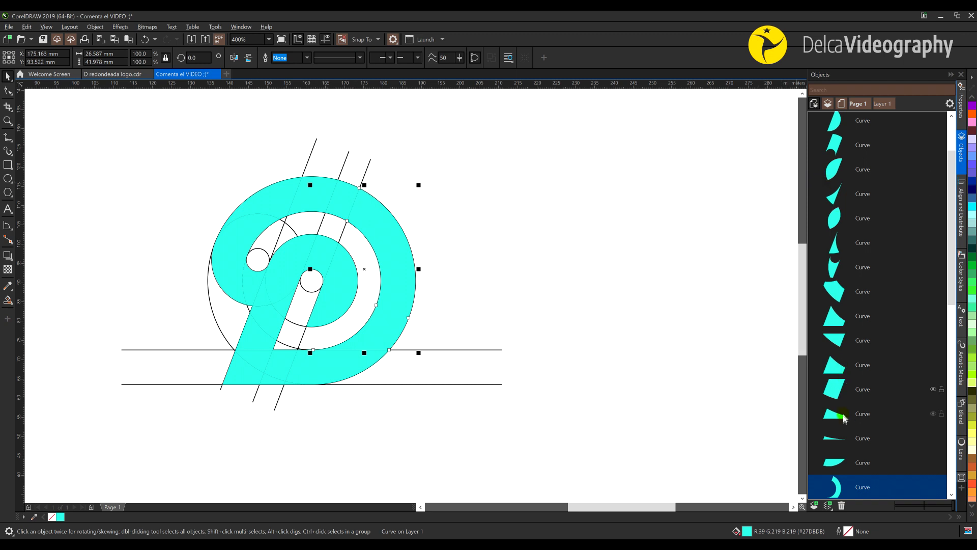
scroll(844, 418, "up", 10)
scroll(845, 331, "down", 5)
scroll(852, 367, "up", 5)
left_click(839, 219)
scroll(838, 305, "down", 10)
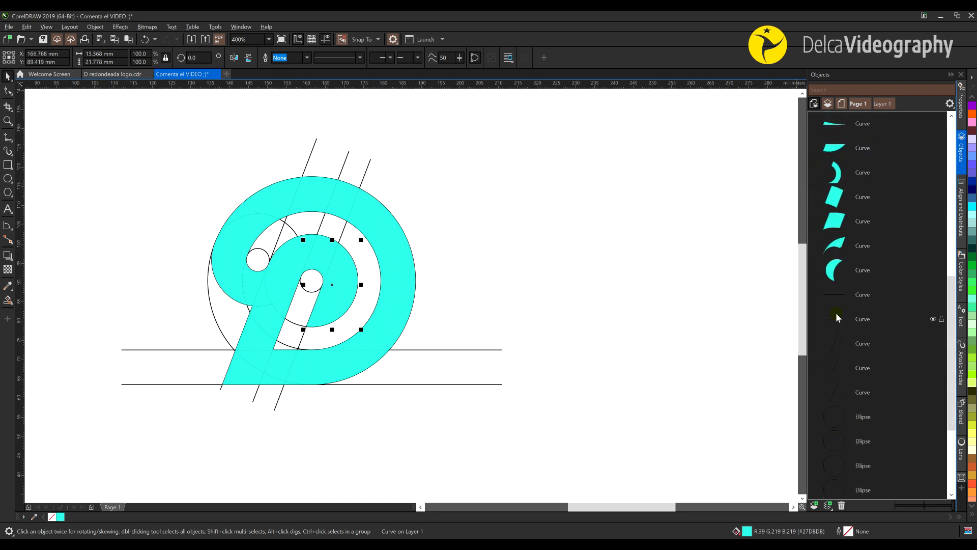
Create a boundary around all the selected cyan curves, then undo the trial move of that boundary.
key("ctrl+a")
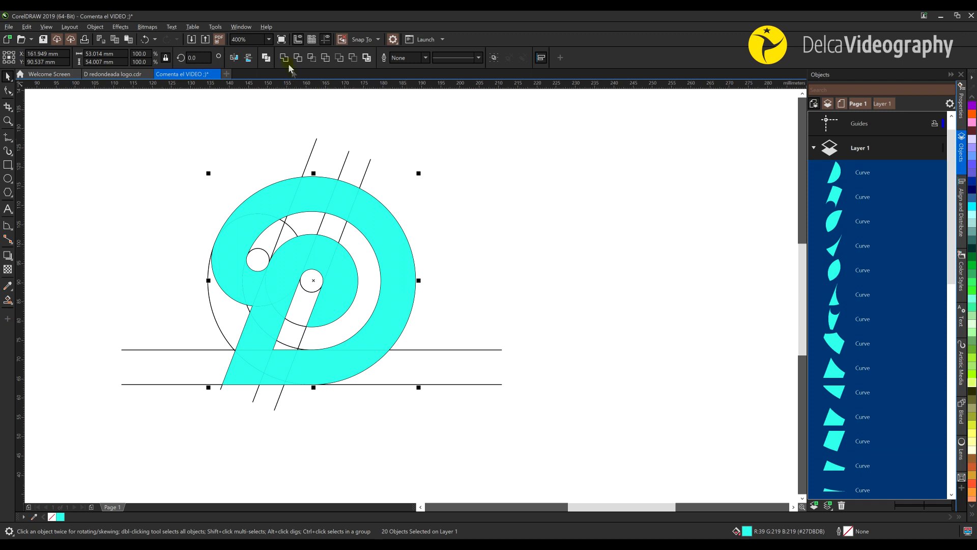
left_click(365, 58)
left_click_drag(310, 282, 590, 247)
key("ctrl+z")
Select the boundary together with all the cyan curves and move them about 87 mm to the right of the construction.
left_click(835, 172)
scroll(837, 147, "up", 1)
left_click(835, 155)
scroll(838, 266, "down", 5)
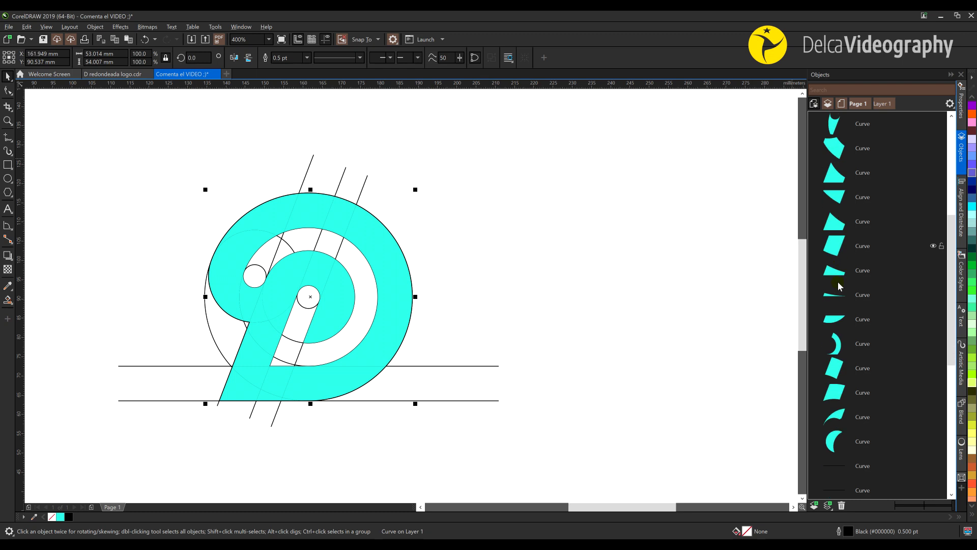
left_click(836, 320, "shift")
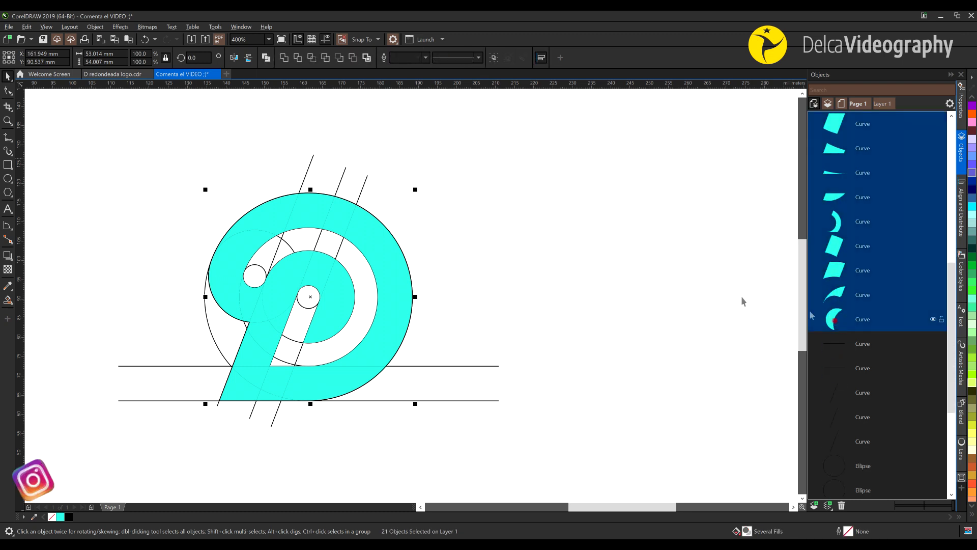
scroll(830, 349, "down", 1)
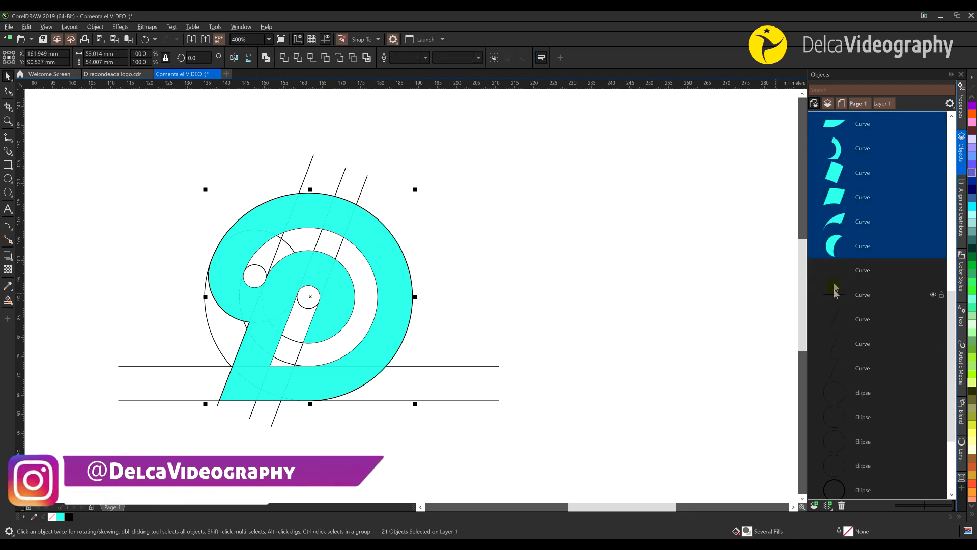
scroll(830, 349, "down", 1)
left_click_drag(320, 303, 395, 277)
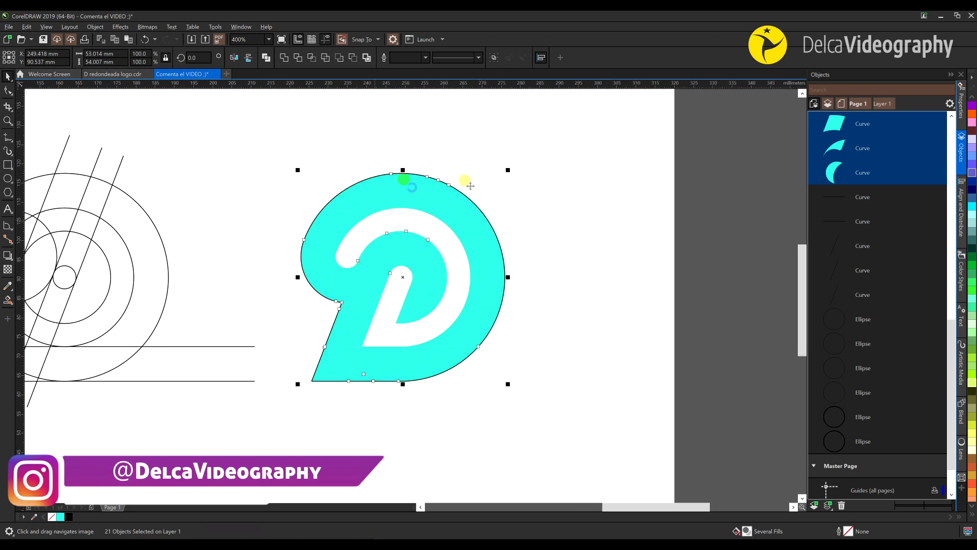
left_click(507, 325)
left_click_drag(293, 299, 339, 299)
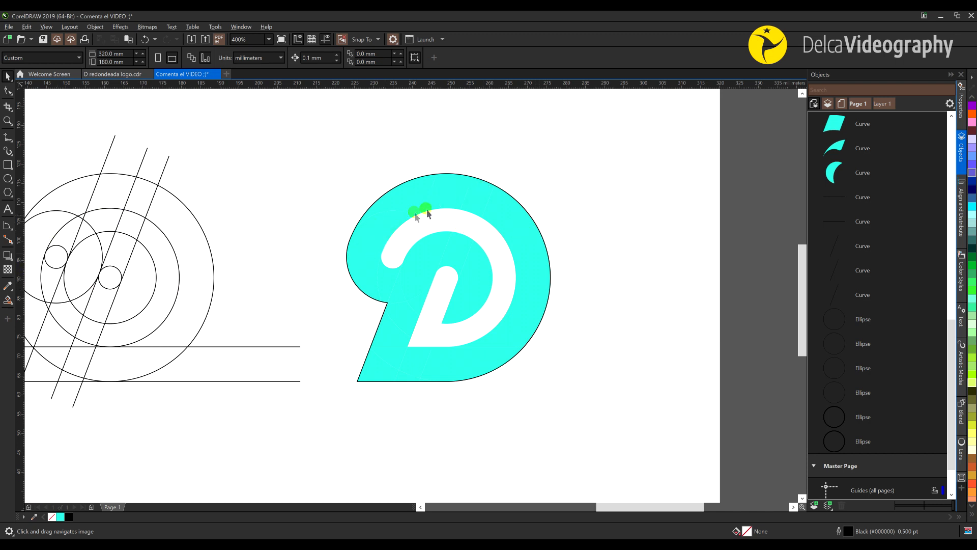
Smart Fill the white D-shaped gap inside the moved logo with light green #92E36D and no outline.
left_click(7, 302)
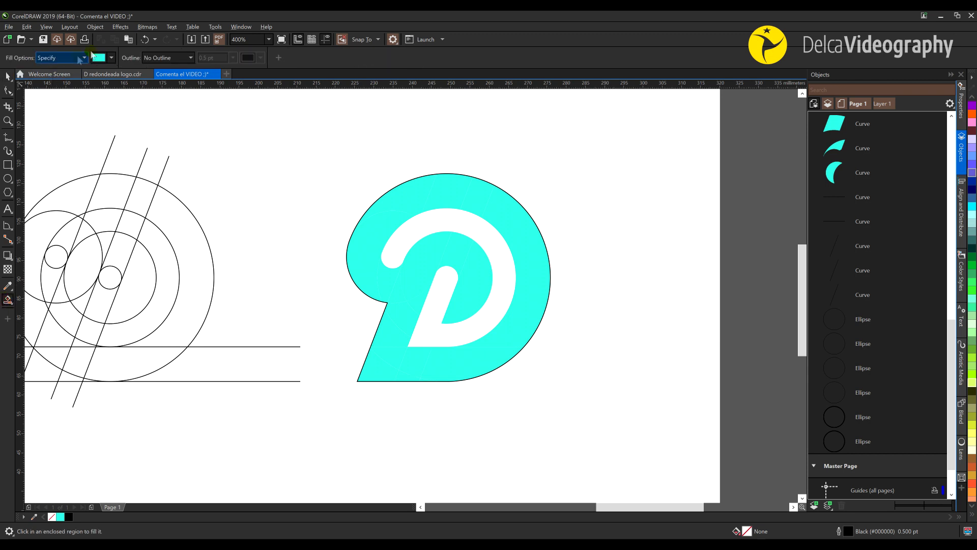
left_click(111, 60)
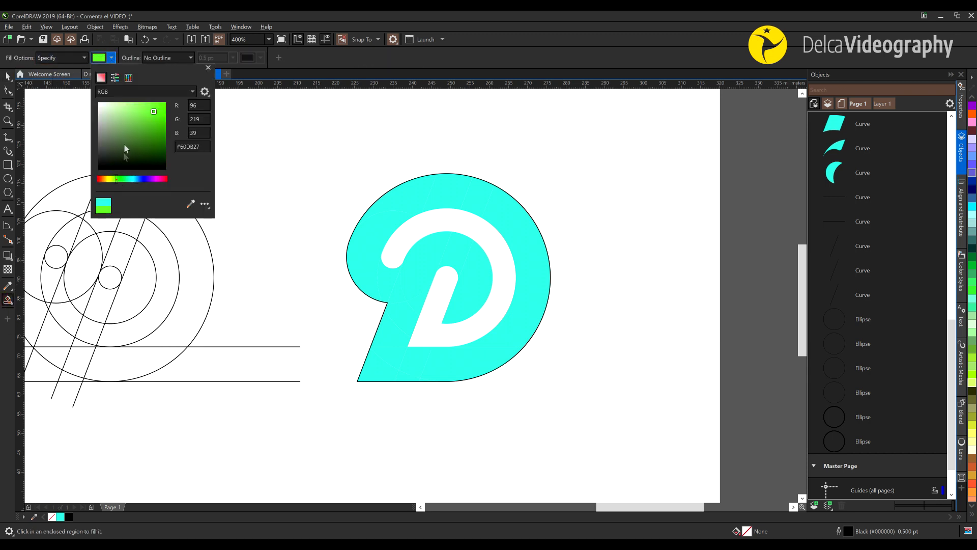
left_click(422, 220)
left_click(426, 234)
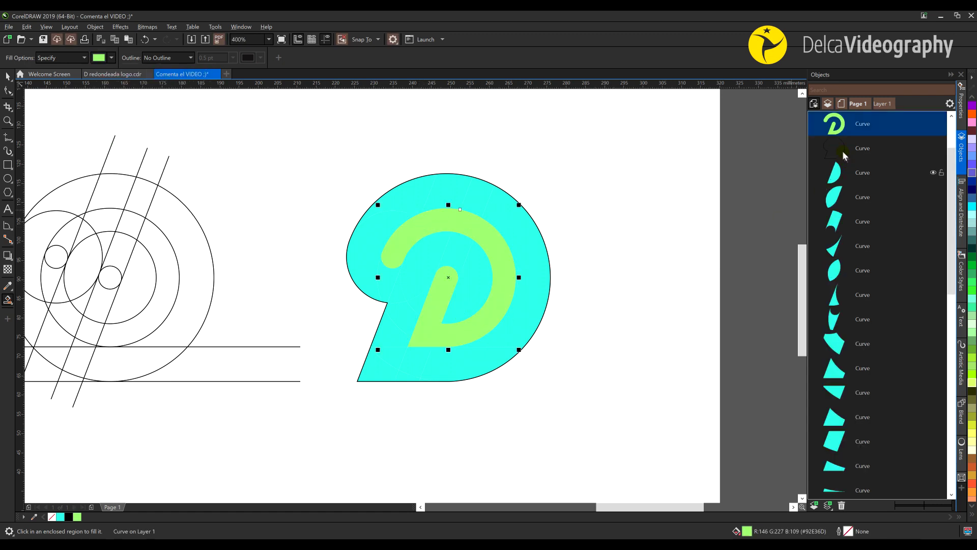
Select the green D and the boundary outline and cut the green shape out of the boundary with Back Minus Front.
scroll(848, 148, "up", 1)
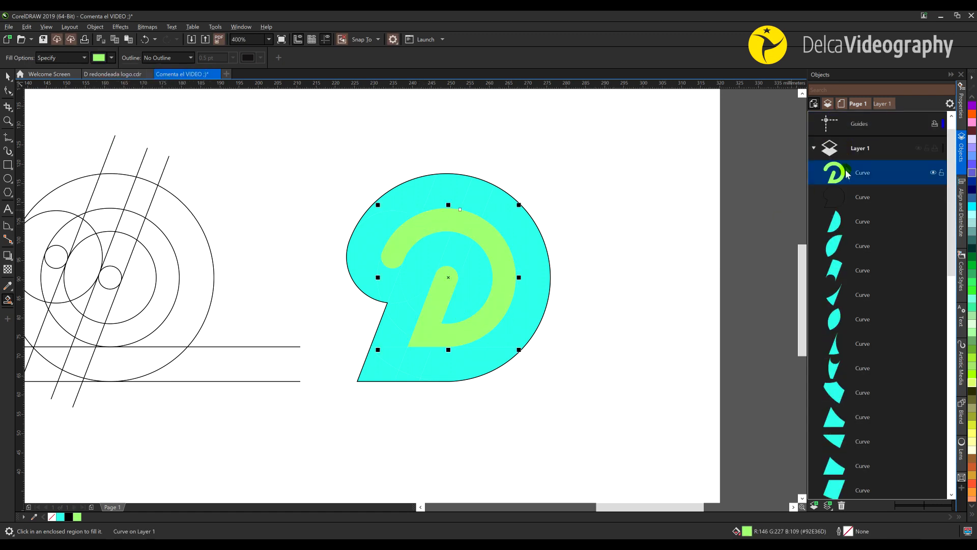
left_click(842, 200, "shift")
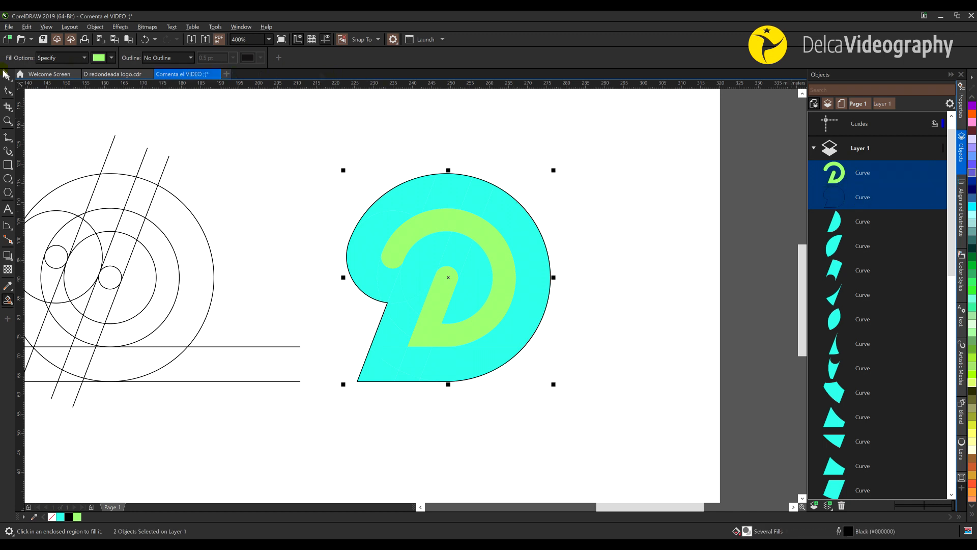
left_click(6, 75)
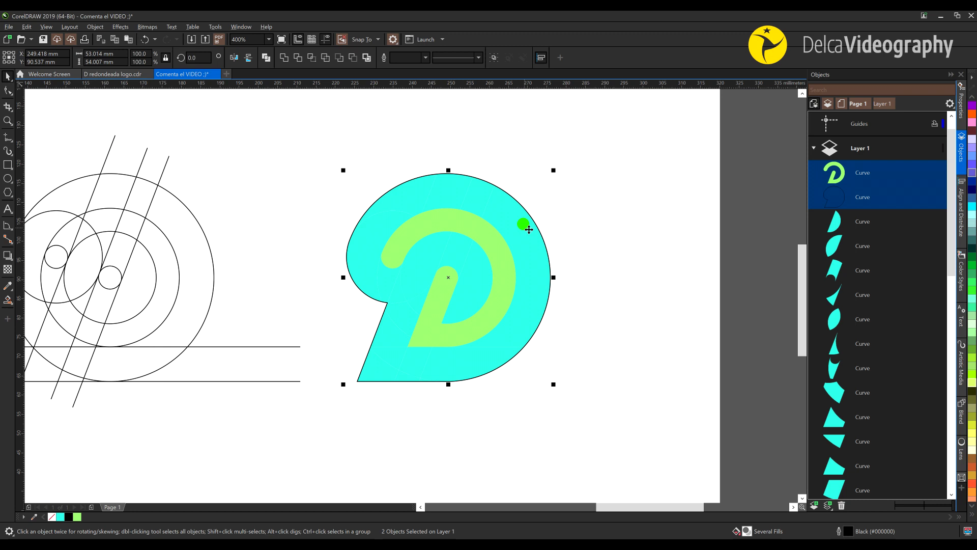
left_click(351, 58)
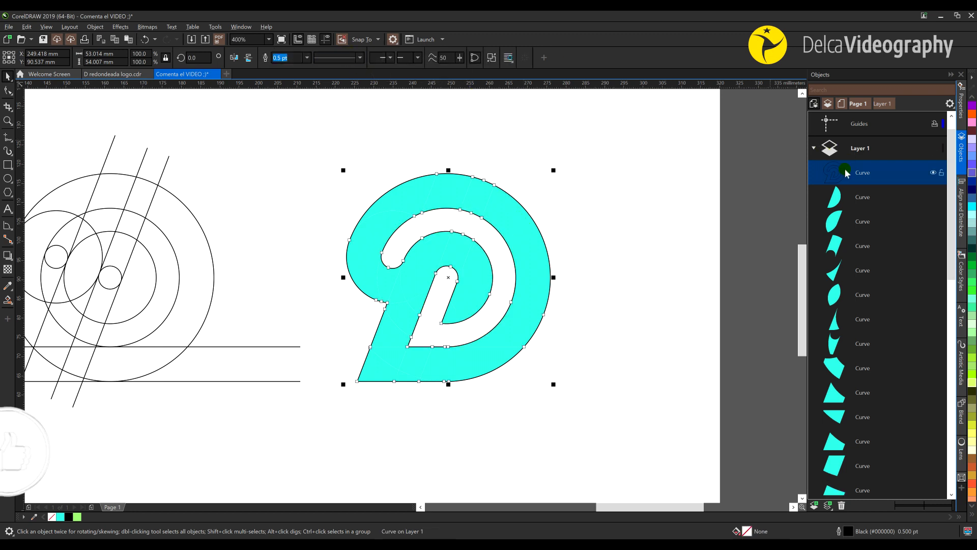
Hide all the cyan pieces, construction lines and circles, keeping only the trimmed logo outline visible.
left_click(860, 197)
scroll(849, 358, "down", 10)
left_click(836, 386, "shift")
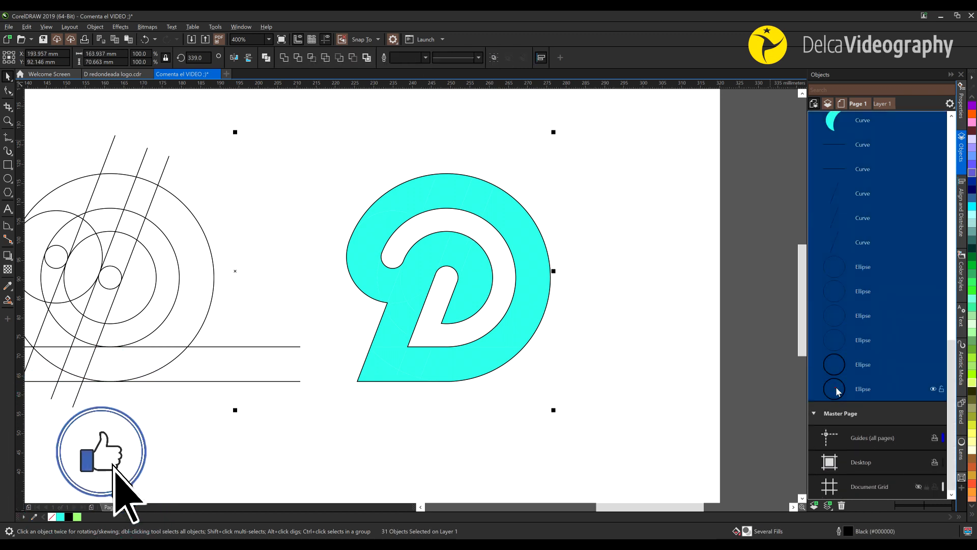
left_click(934, 389)
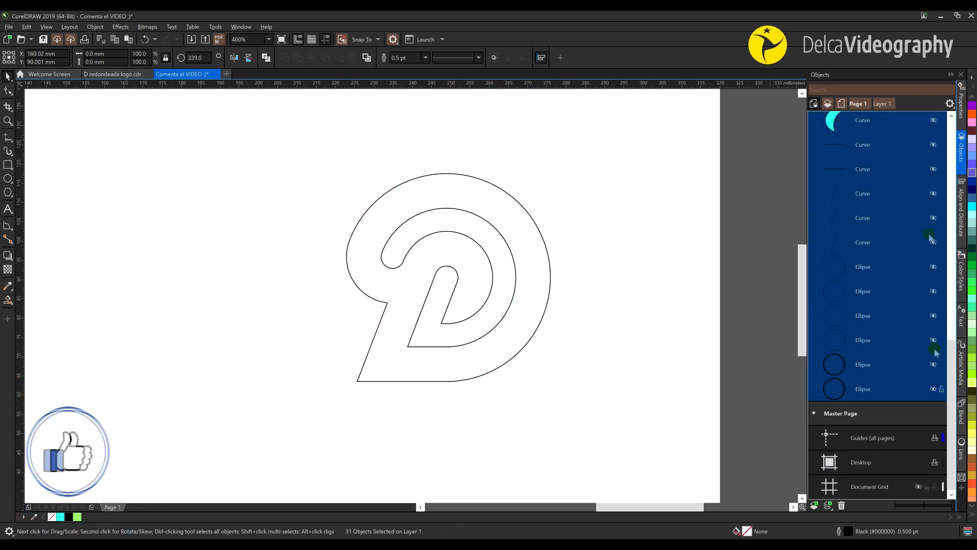
Collapse the object list and center the logo outline on the page.
left_click(950, 77)
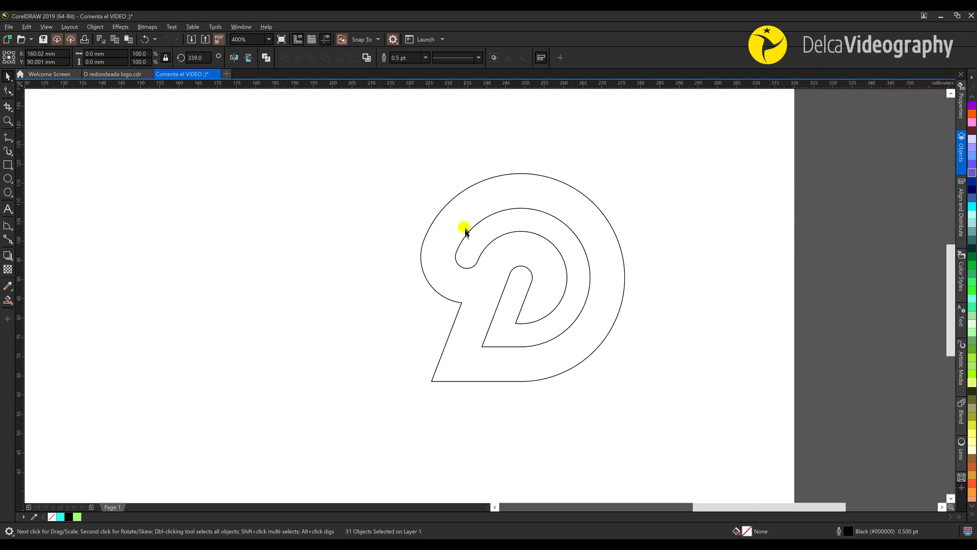
scroll(474, 230, "down", 2)
left_click(488, 246)
key("p")
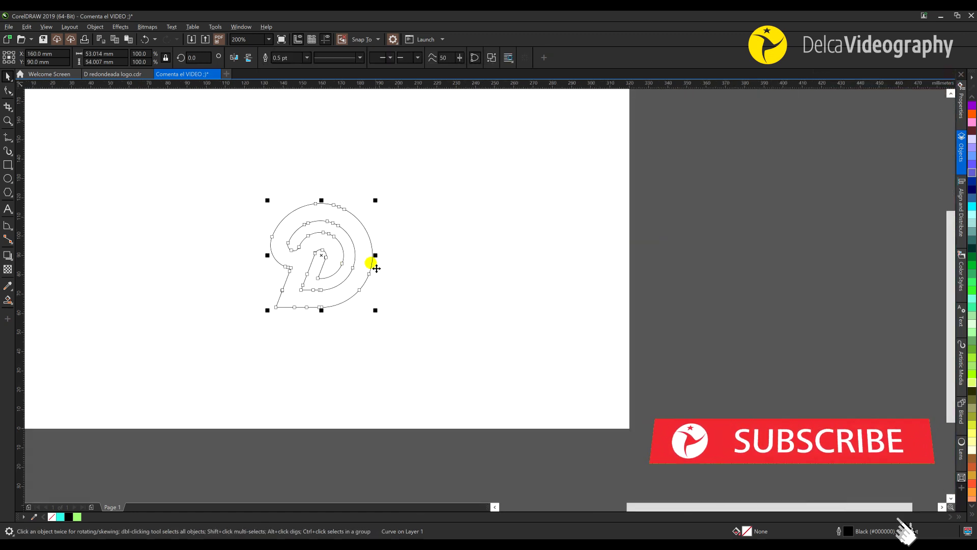
Scale the logo outline to 200% proportionally.
scroll(430, 280, "up", 1)
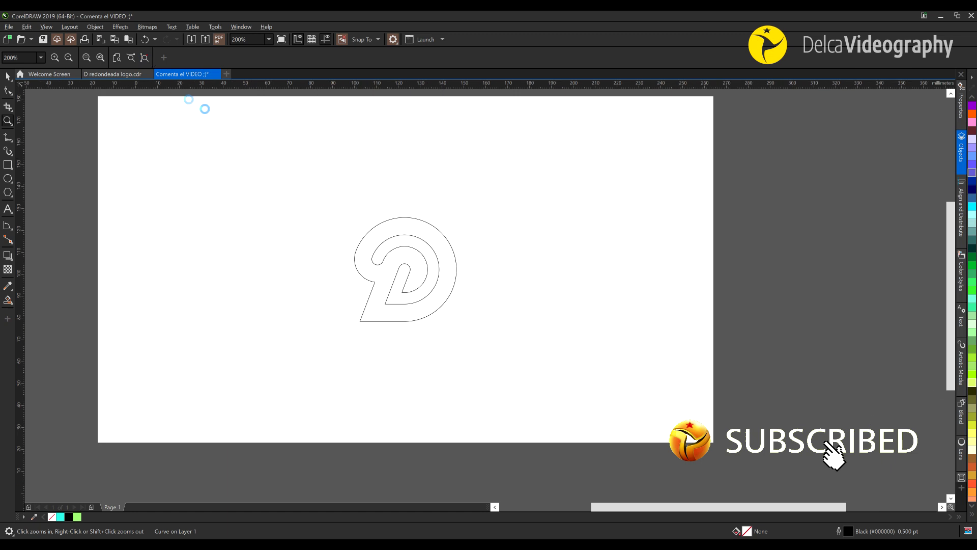
key("shift+F4")
left_click(141, 54)
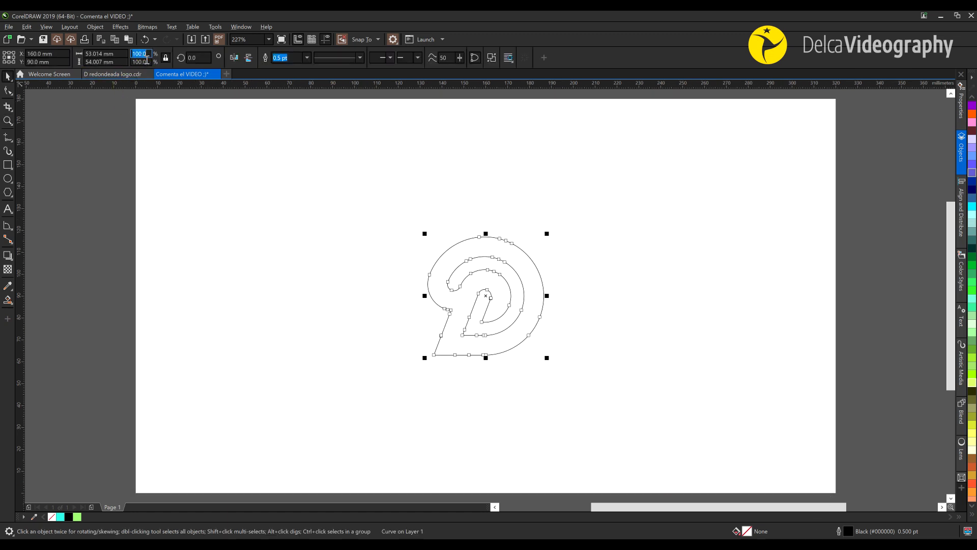
key("Return")
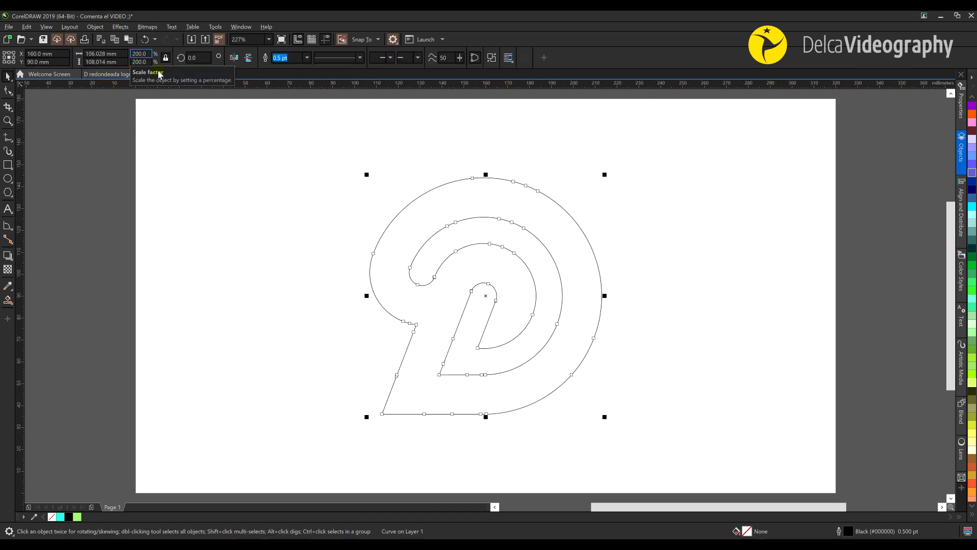
Set the logo's outline width to 1.0 pt and deselect it.
left_click(306, 58)
left_click(285, 102)
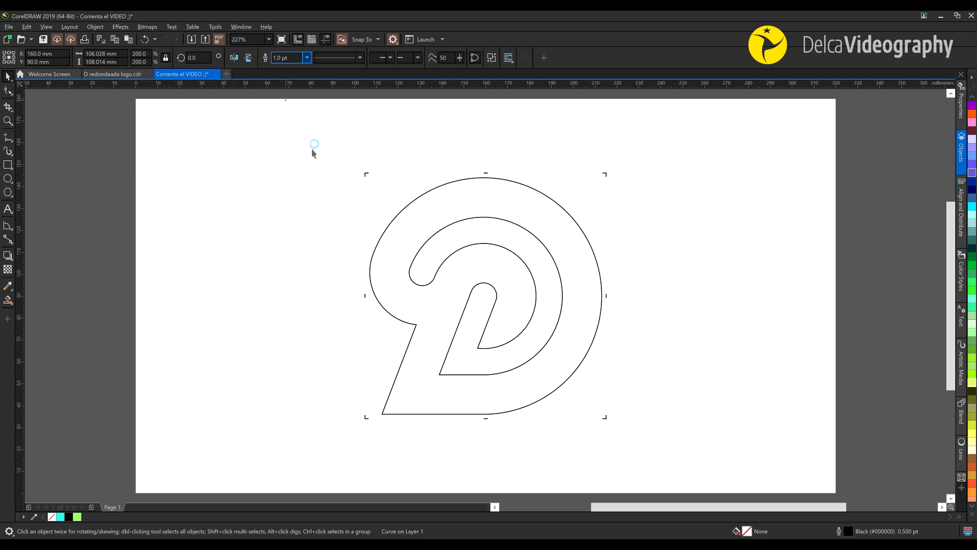
left_click(571, 337)
left_click_drag(493, 349, 470, 326)
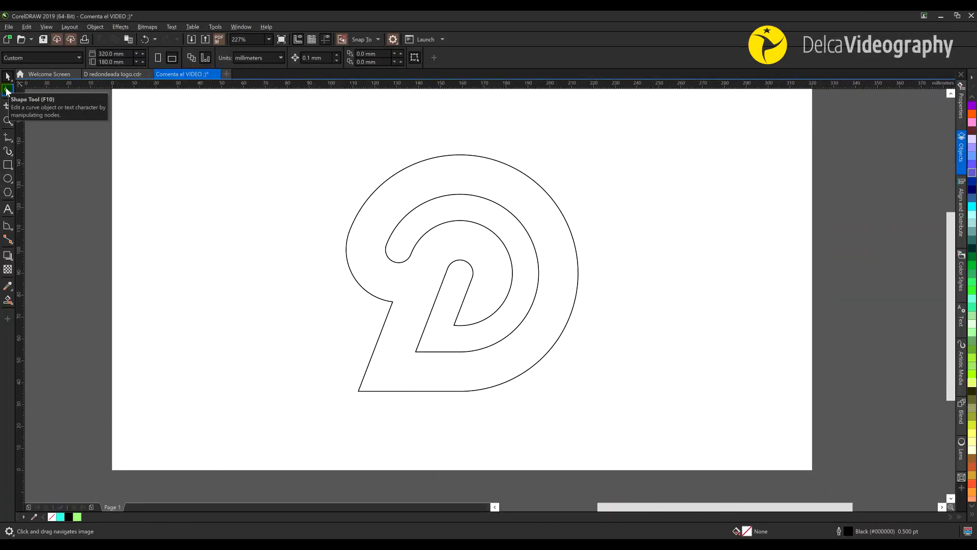
Select all nodes of the logo curve with the Shape tool and reduce the redundant ones.
left_click(9, 92)
left_click(371, 224)
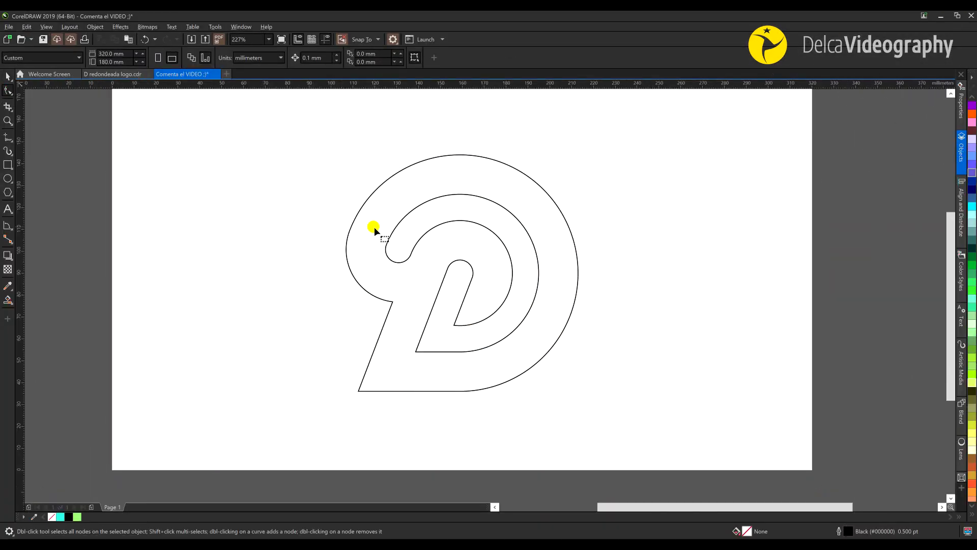
left_click_drag(621, 437, 620, 434)
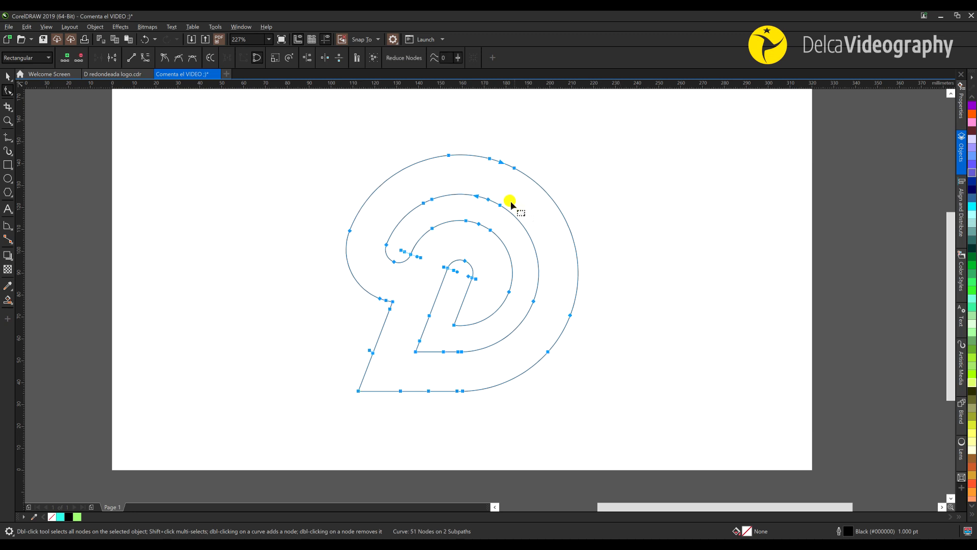
left_click(392, 62)
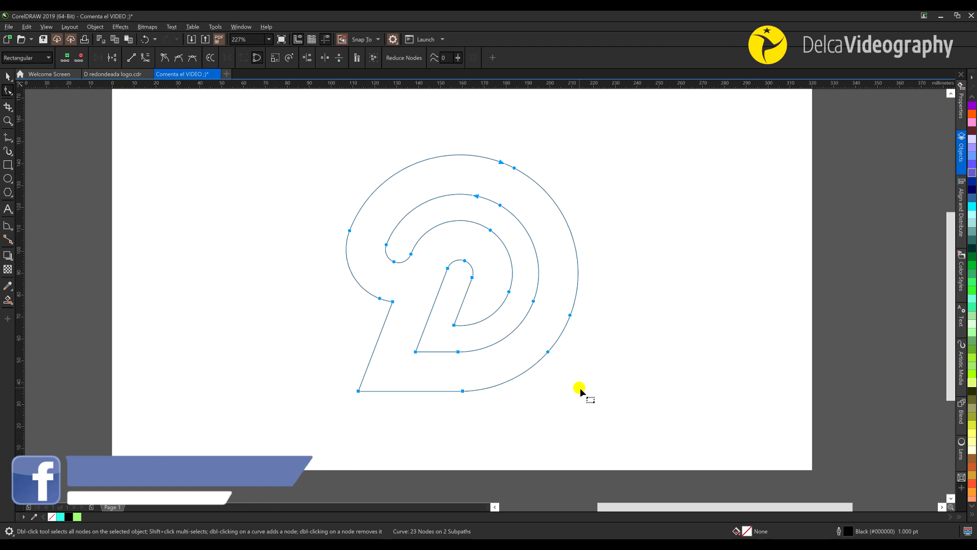
Round the sharp lower-left corner node of the D with a 9 mm fillet.
left_click(342, 386)
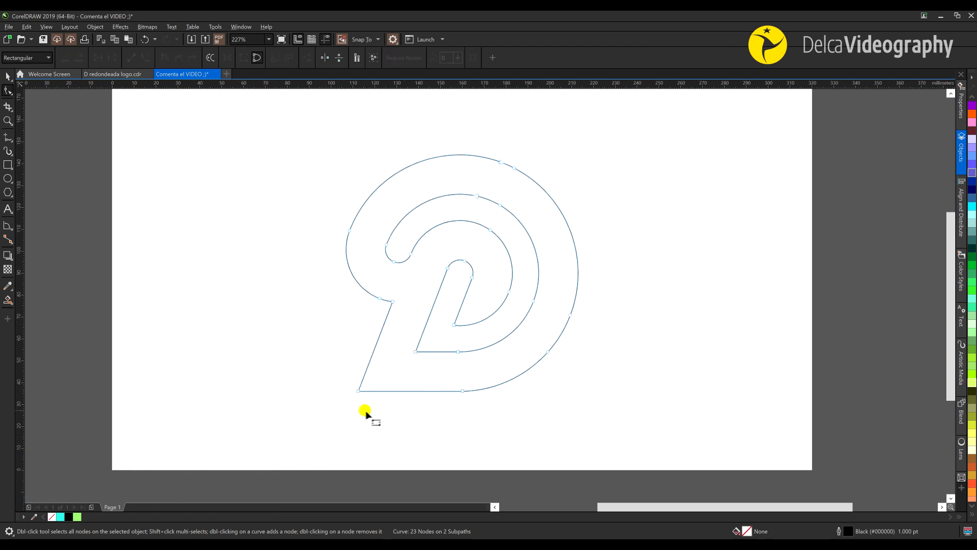
left_click_drag(340, 365, 382, 417)
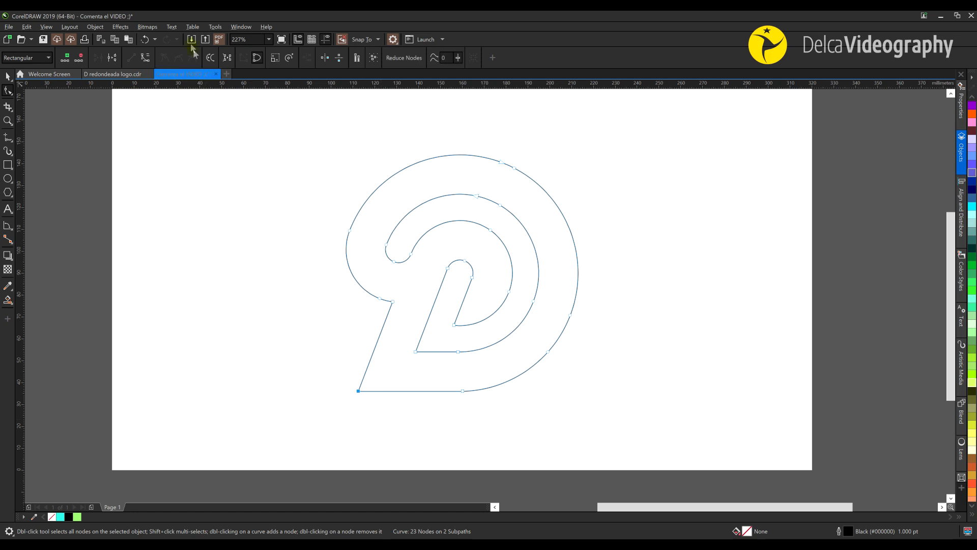
left_click(242, 28)
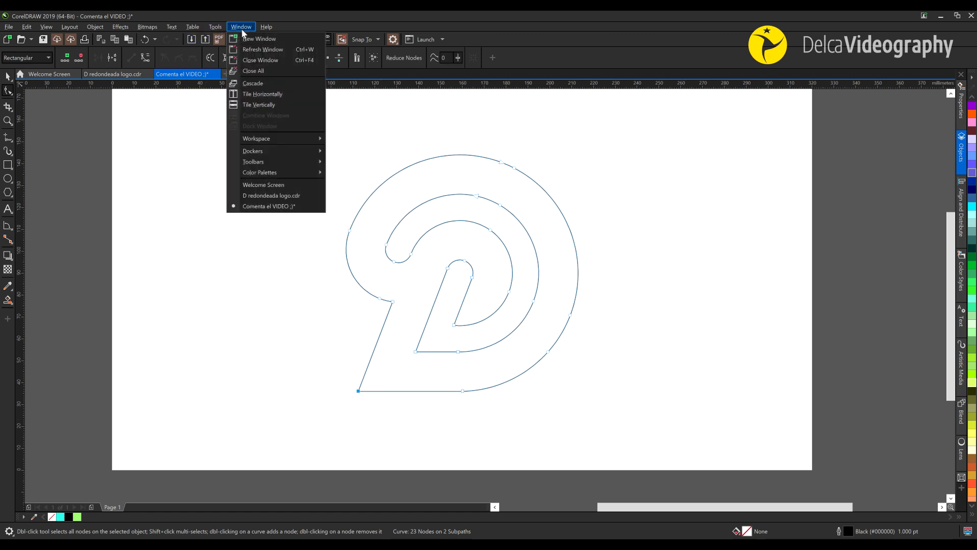
left_click(264, 152)
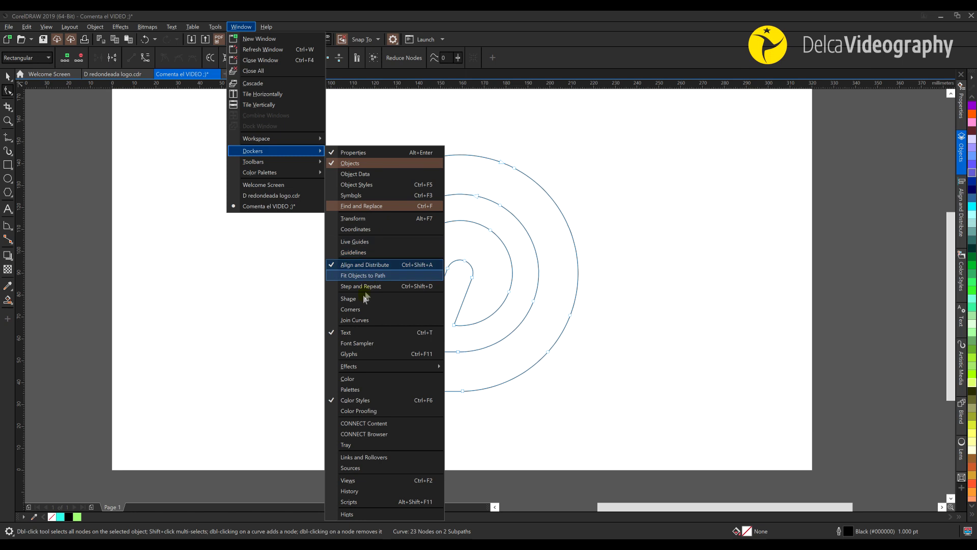
left_click(363, 309)
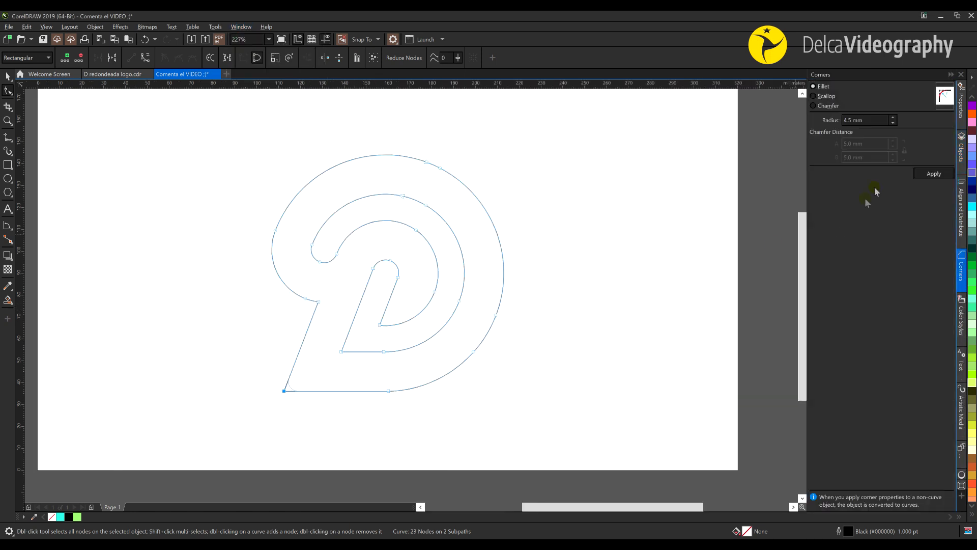
double_click(853, 121)
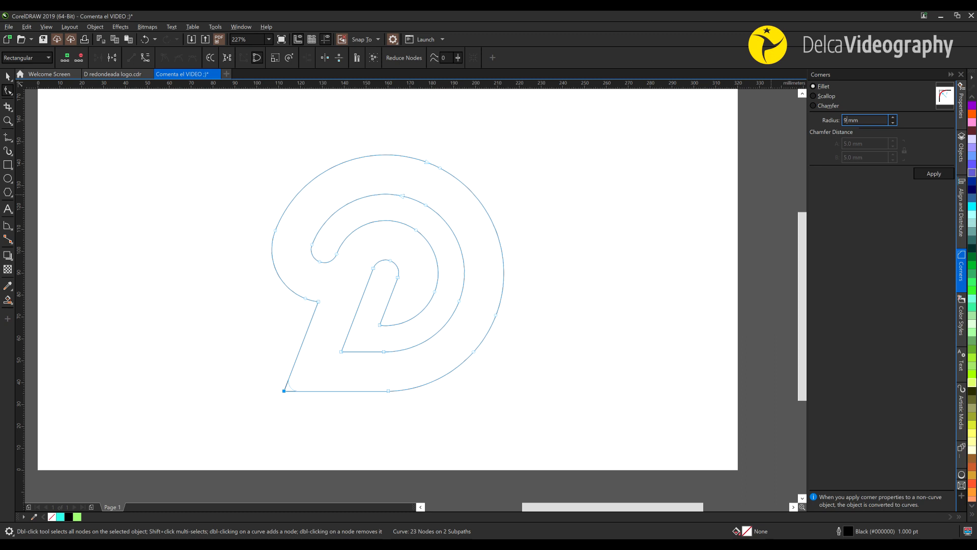
key("Tab")
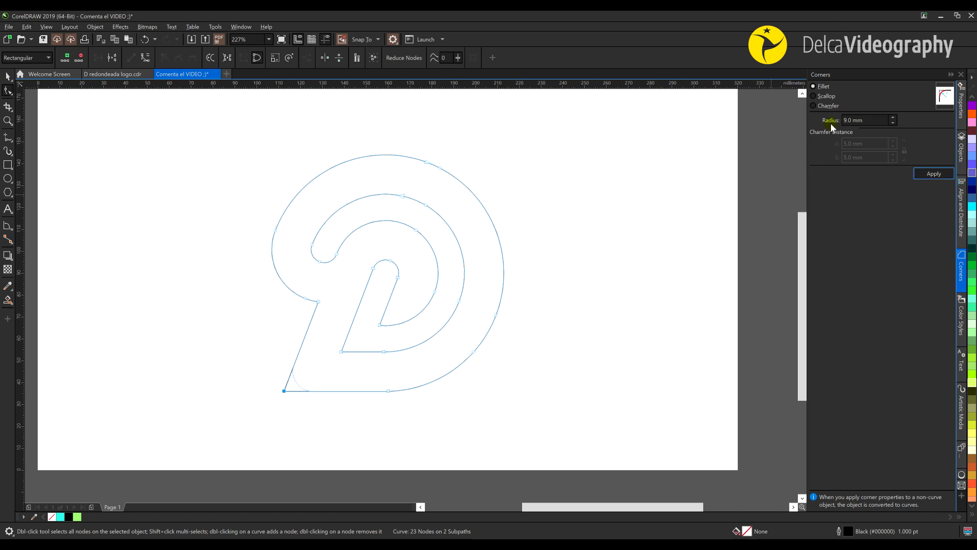
left_click(934, 174)
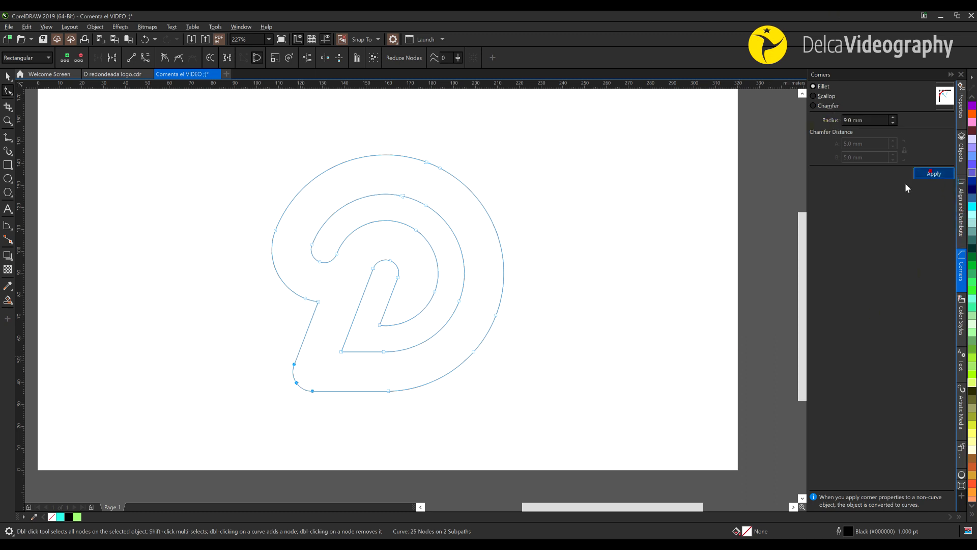
Fill the logo with blue #336699, remove its outline and deselect it.
left_click(474, 437)
scroll(465, 360, "down", 2)
scroll(459, 349, "up", 2)
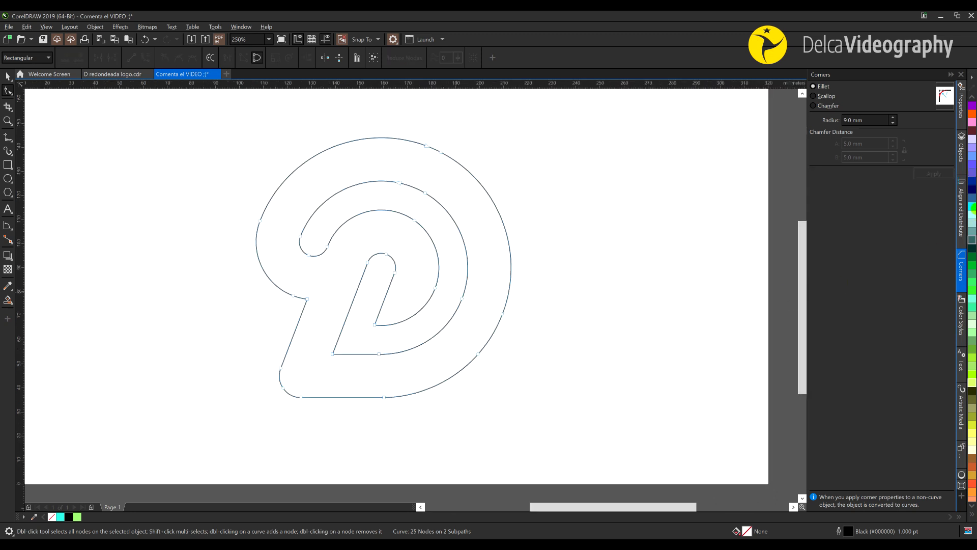
left_click(972, 198)
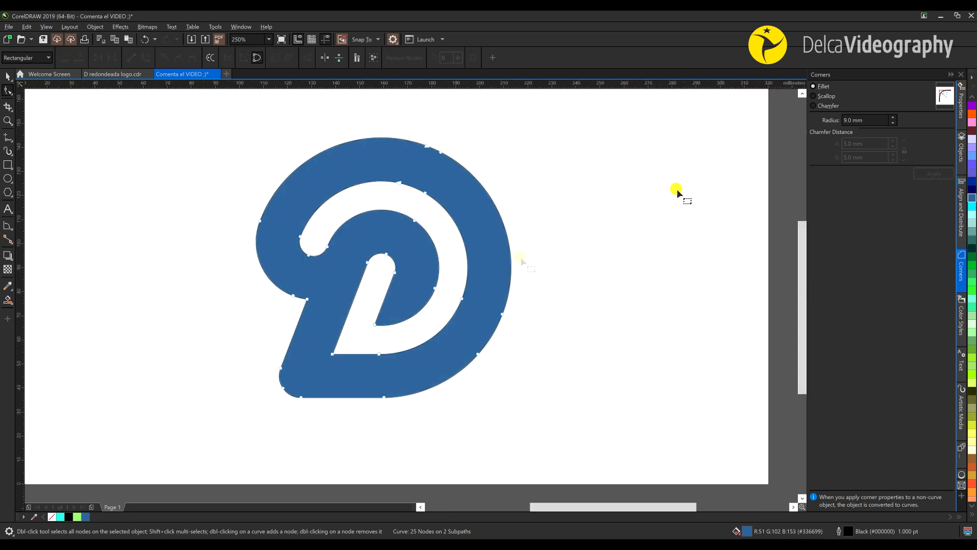
scroll(456, 334, "down", 2)
key("space")
left_click(243, 245)
left_click_drag(243, 244, 236, 229)
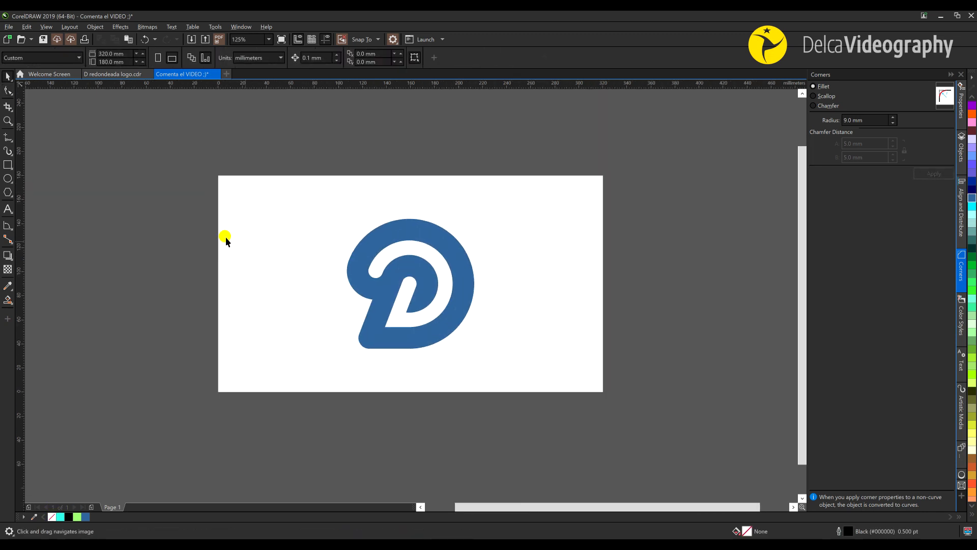
Create a page-sized rectangle behind the logo with a black fill and no outline.
left_click(8, 164)
double_click(15, 170)
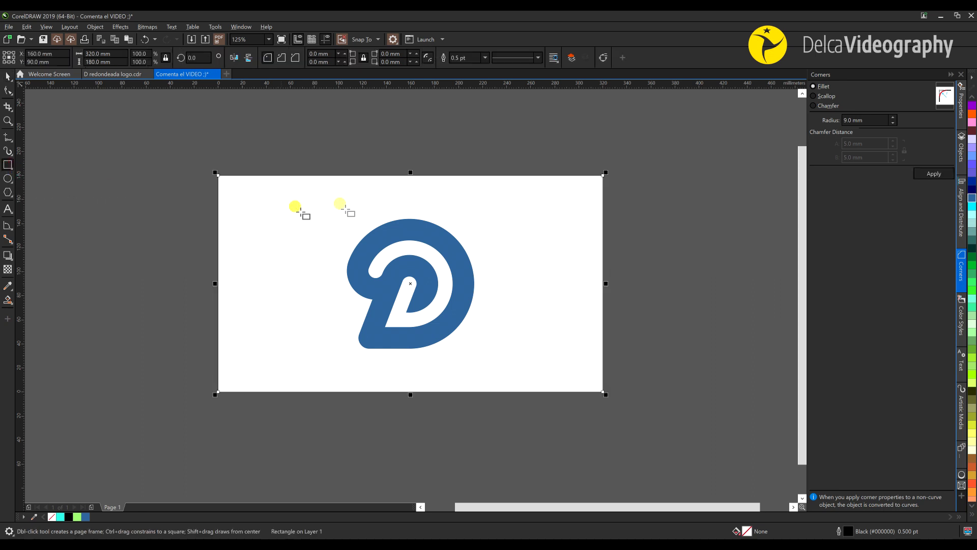
scroll(973, 119, "up", 5)
left_click(973, 113)
right_click(972, 106)
key("space")
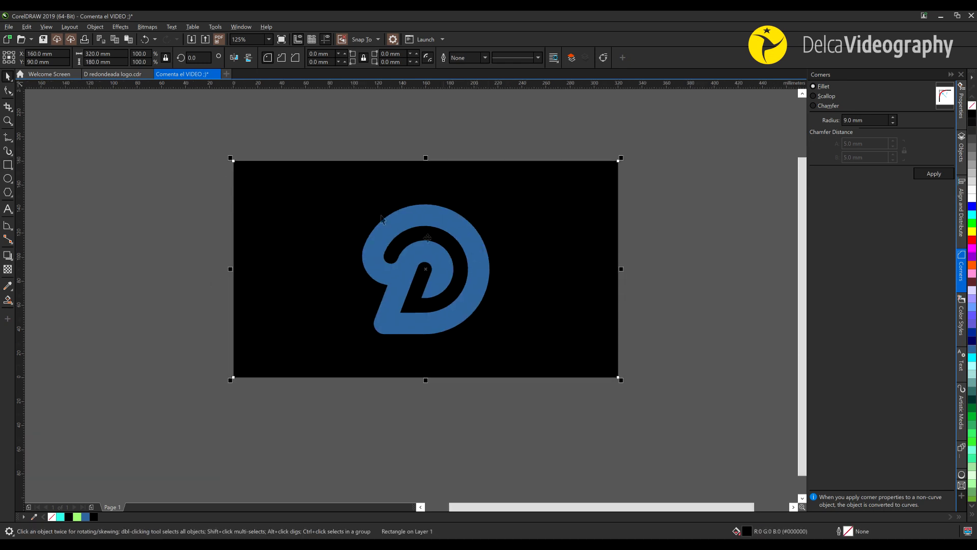
Apply a diagonal blue-to-white linear fountain fill to the logo, running from beyond its lower-right edge to its upper-left edge.
key("z")
left_click(145, 59)
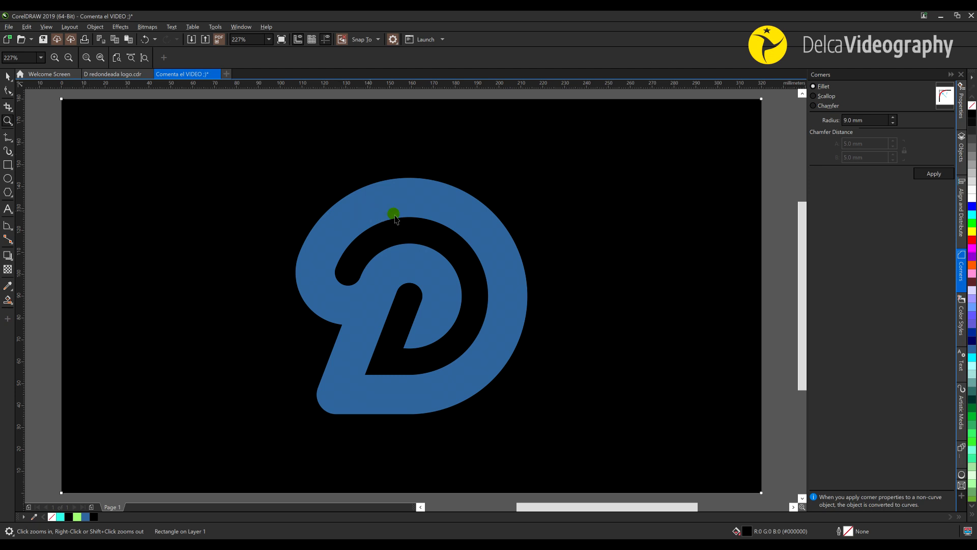
key("space")
left_click(383, 216)
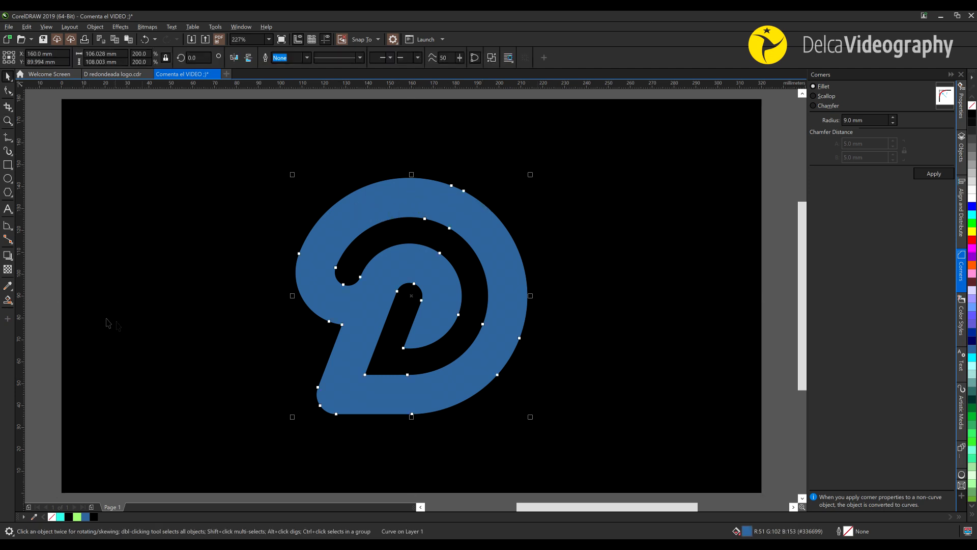
left_click(7, 302)
left_click(37, 300)
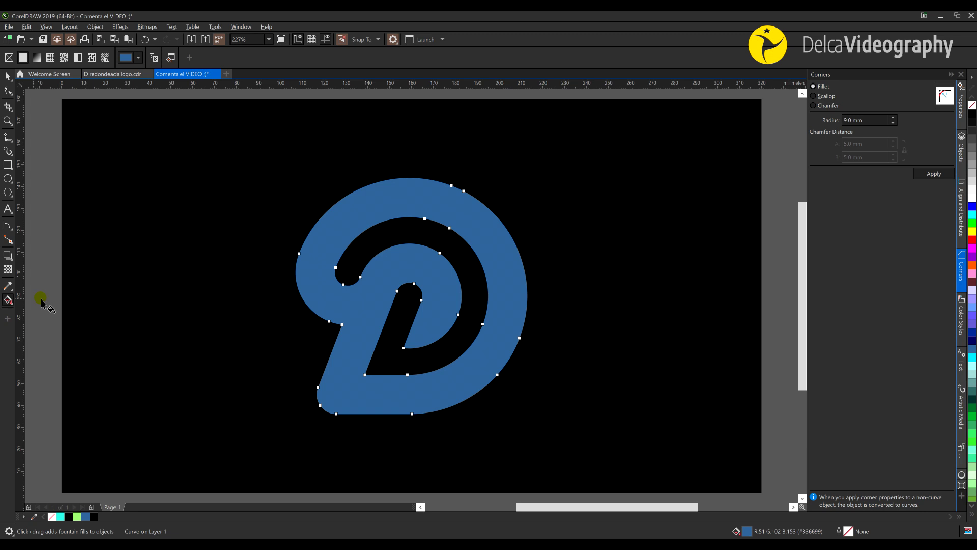
left_click_drag(494, 411, 331, 178)
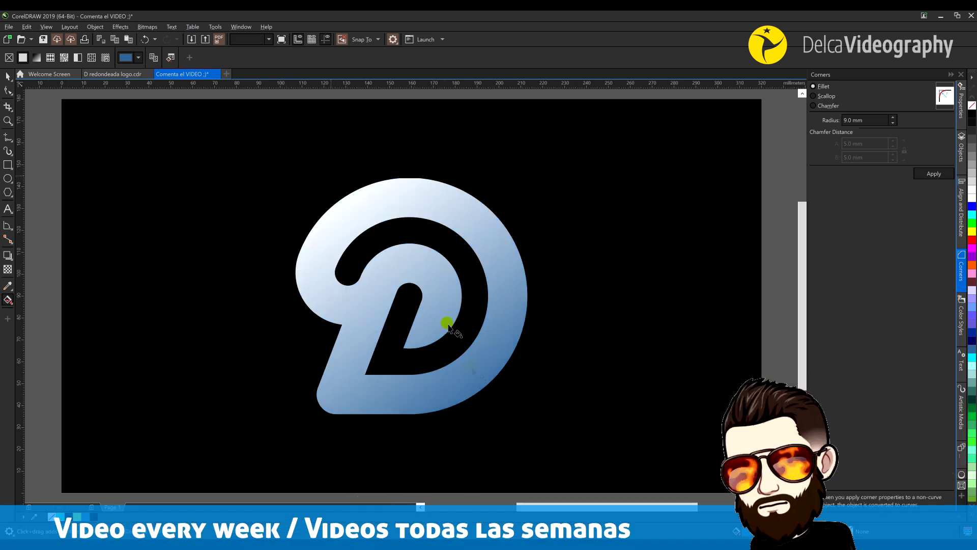
left_click_drag(493, 410, 504, 420)
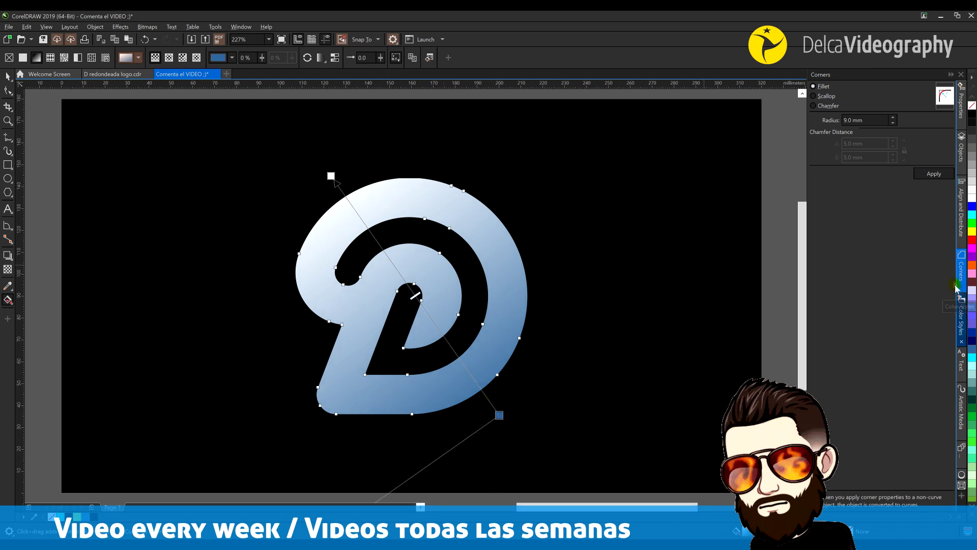
Add a cyan color stop to the logo's gradient, between the middle and the blue end.
scroll(972, 331, "down", 3)
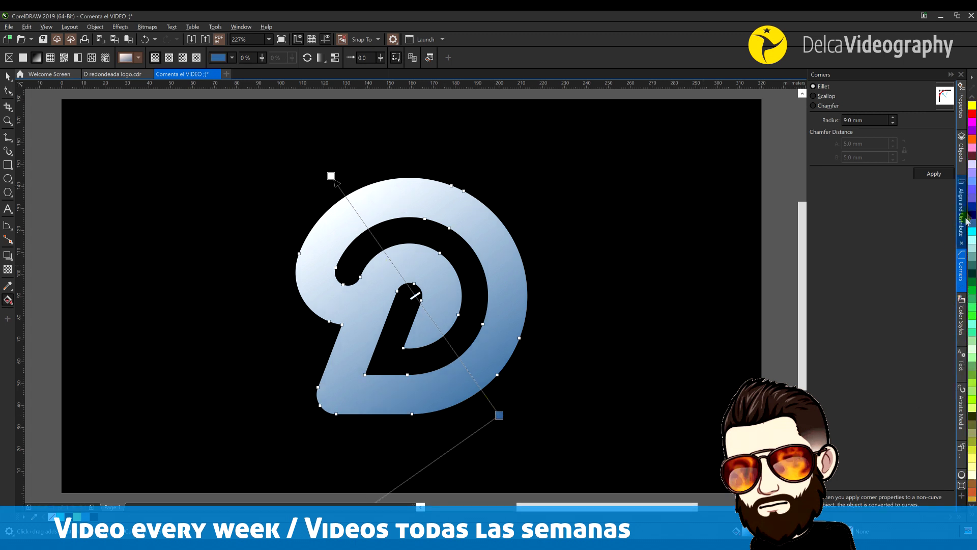
left_click_drag(973, 226, 509, 430)
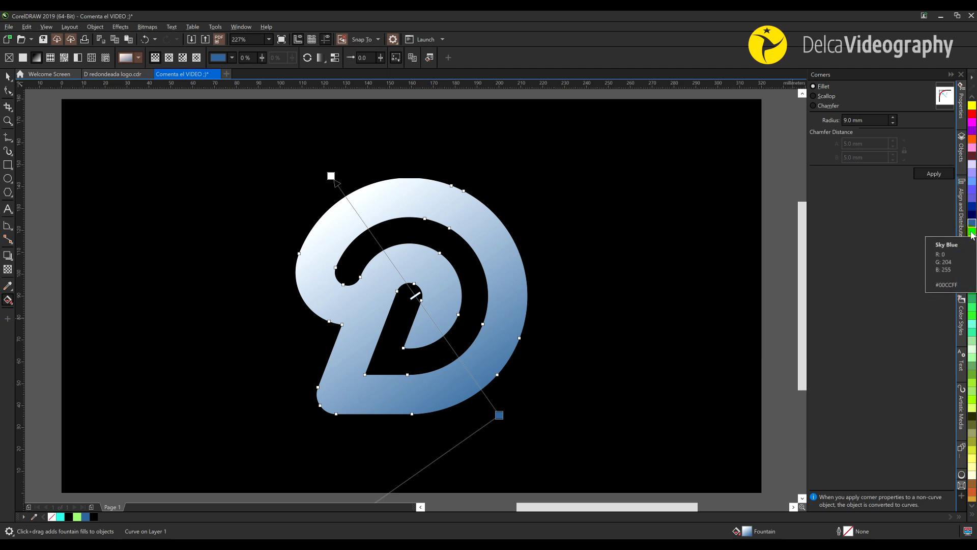
left_click_drag(482, 351, 462, 362)
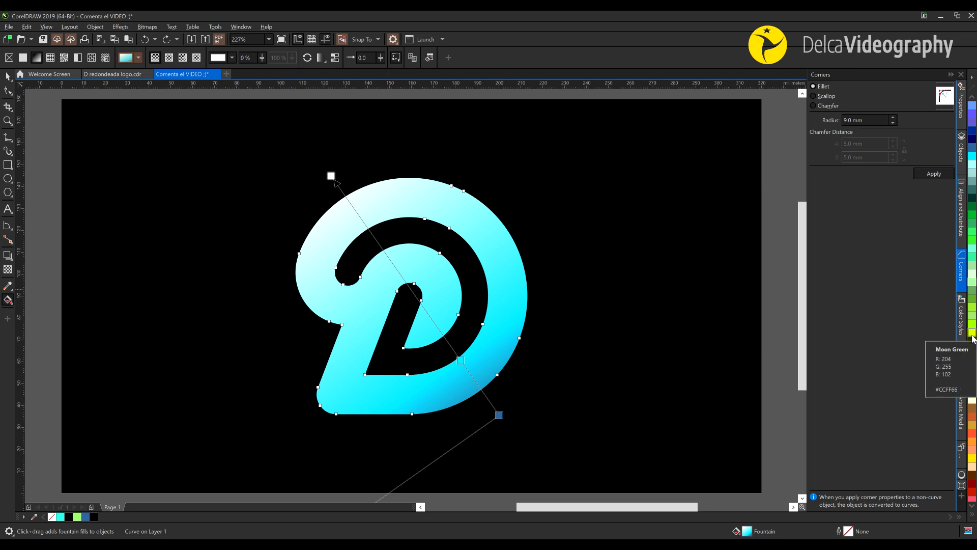
Recolor the gradient's white end with Moon Green #CCFF66 and add a light green stop near that end.
left_click_drag(973, 335, 334, 182)
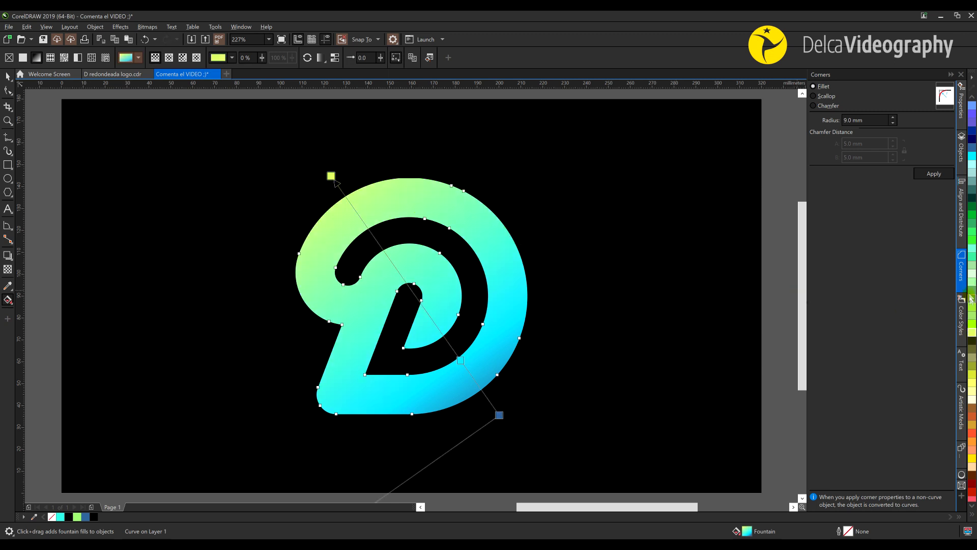
left_click_drag(973, 284, 367, 229)
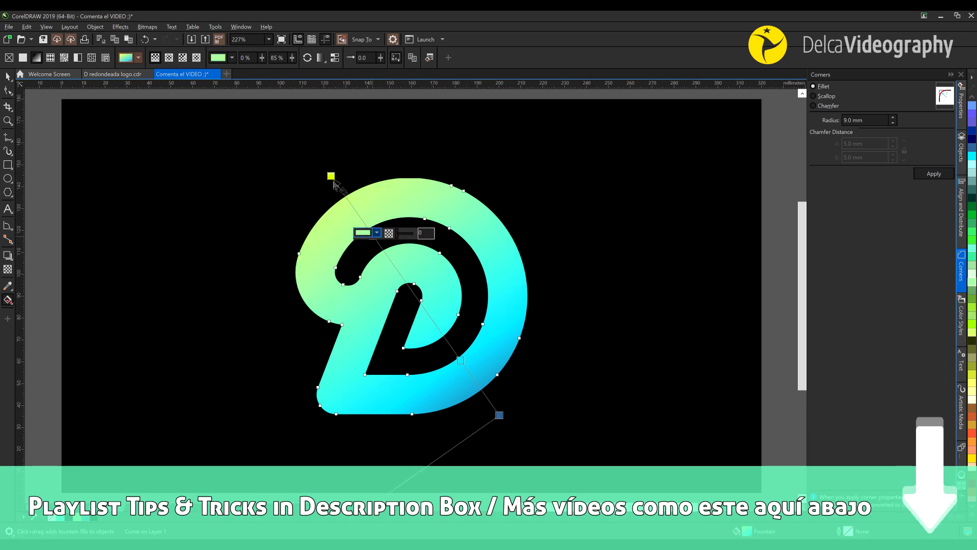
scroll(433, 273, "down", 4)
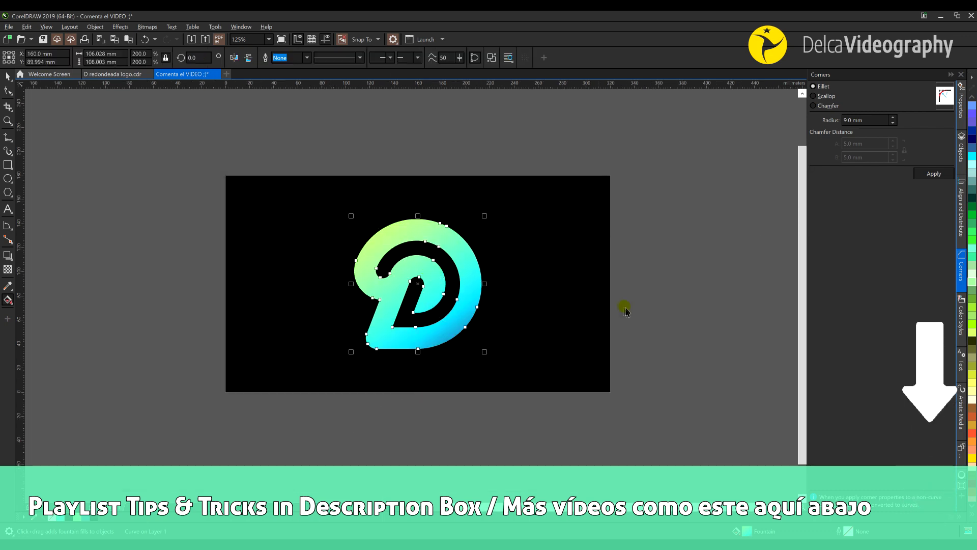